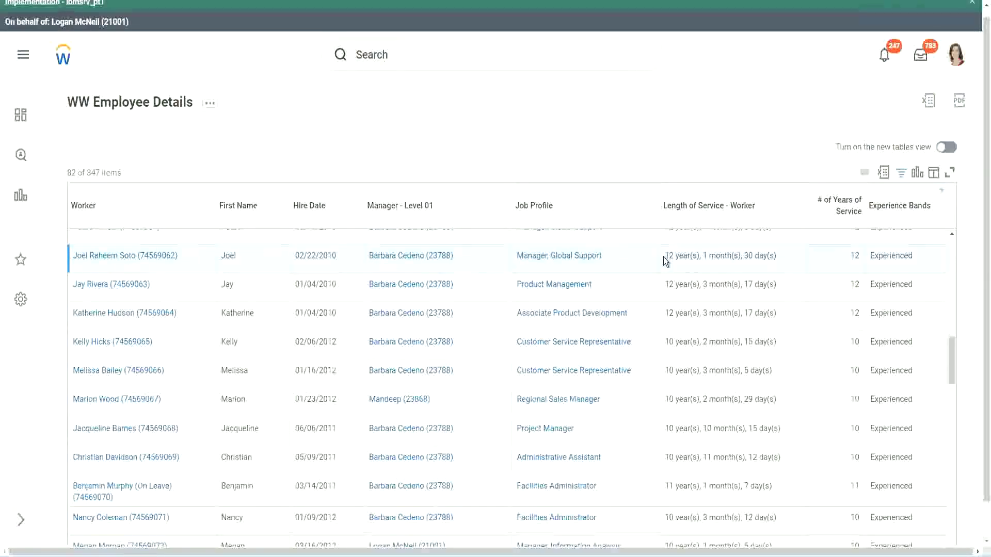
Compare the Length of Service - Worker values with # of Years of Service for workers hired 02/22/2010, 05/09/2011 and 06/06/2011
left_click_drag(665, 257, 702, 255)
double_click(705, 255)
double_click(750, 256)
left_click(829, 266)
double_click(830, 266)
left_click(685, 458)
double_click(708, 457)
left_click_drag(752, 456, 757, 456)
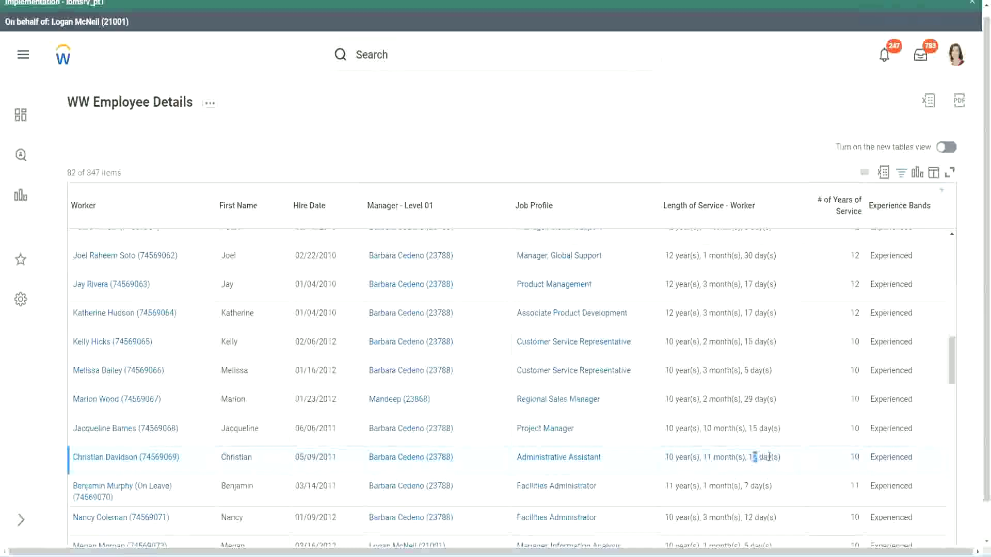
left_click(769, 457)
double_click(854, 458)
left_click(852, 324)
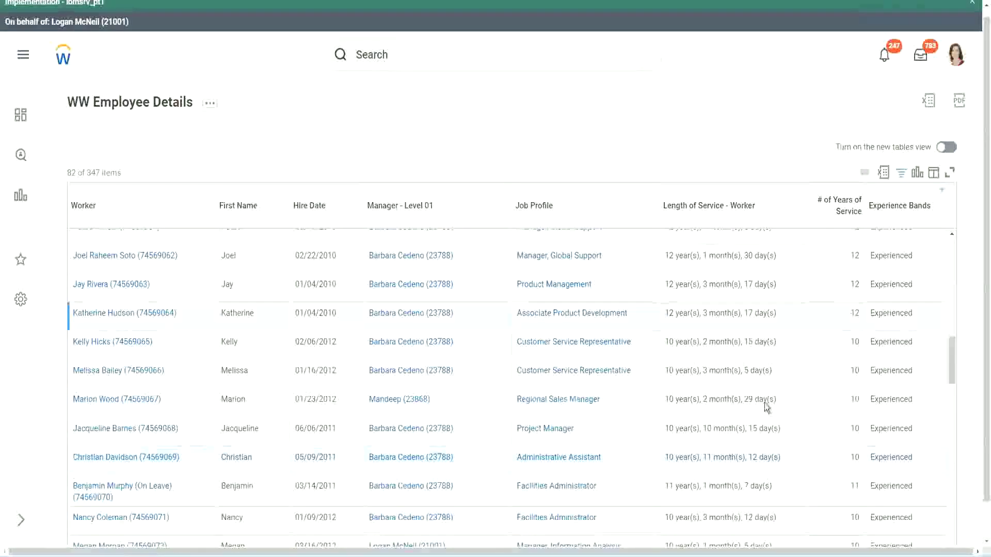
double_click(677, 454)
left_click(749, 454)
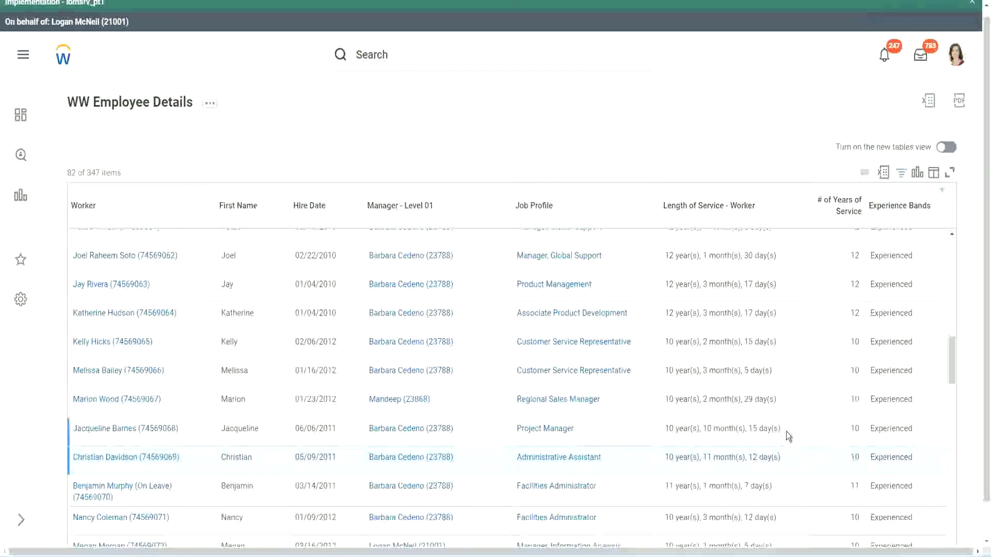
double_click(859, 257)
left_click_drag(665, 256, 790, 255)
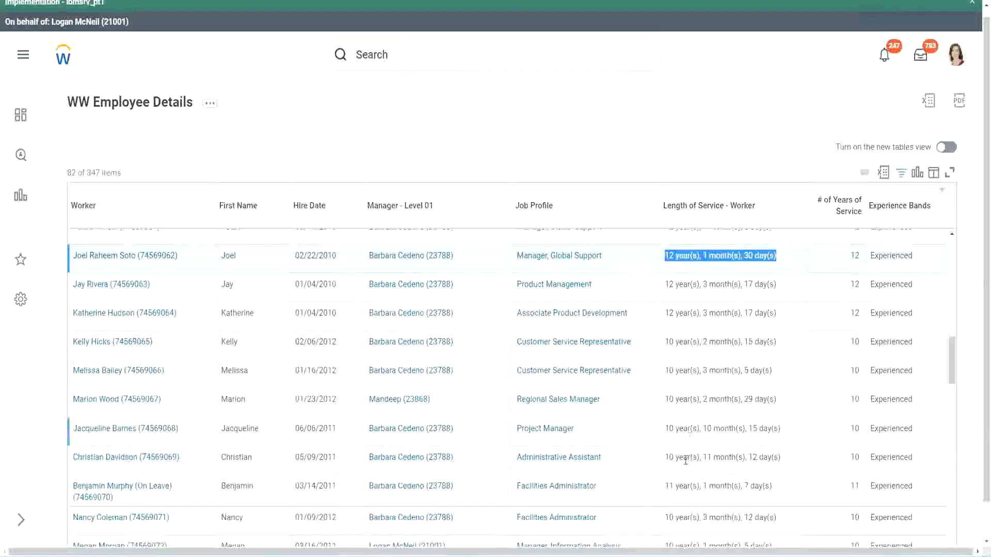
left_click(769, 456)
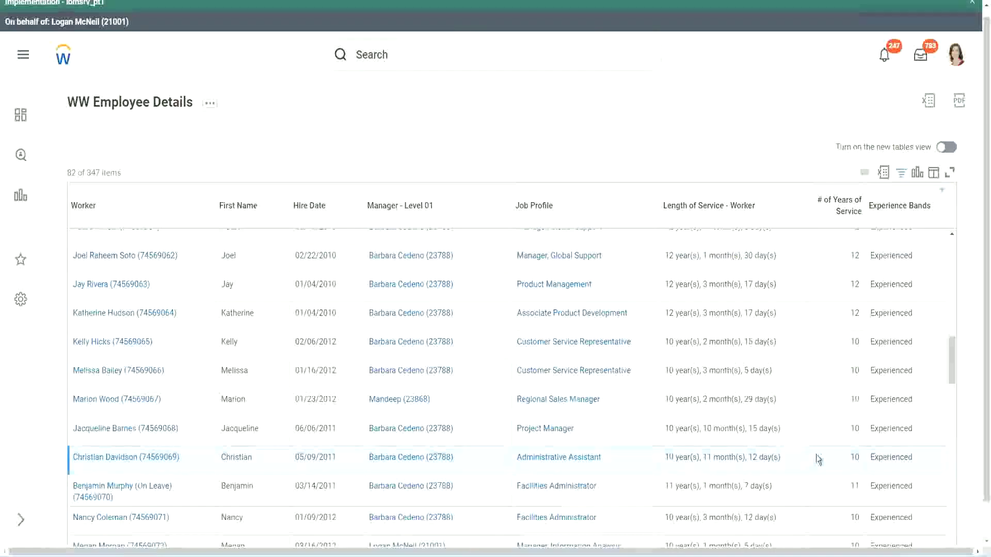
double_click(852, 457)
left_click(819, 460)
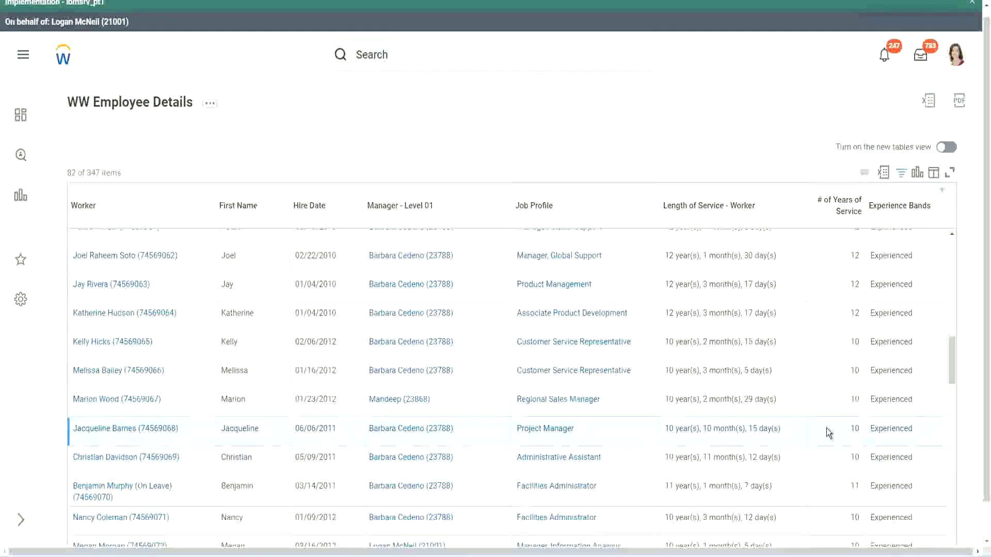
double_click(855, 427)
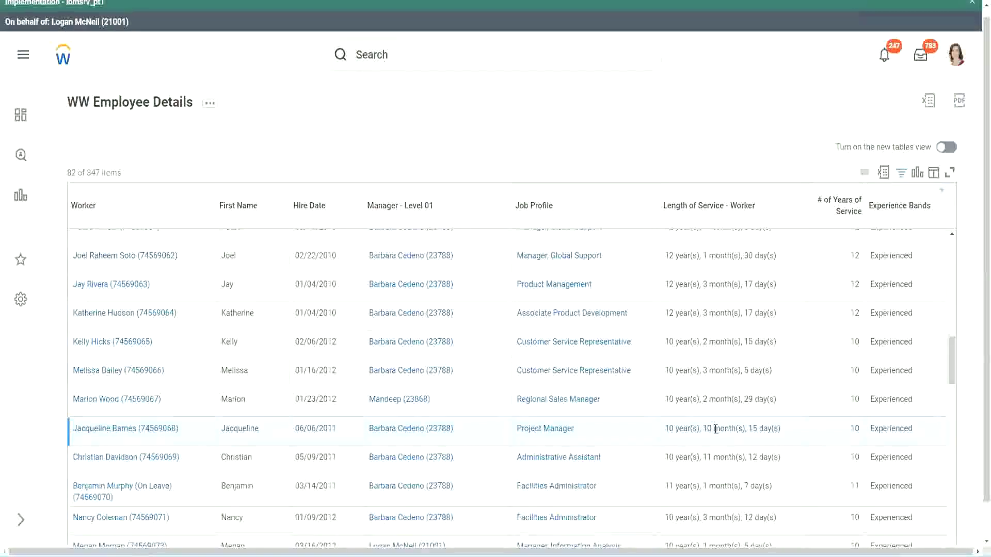
double_click(706, 429)
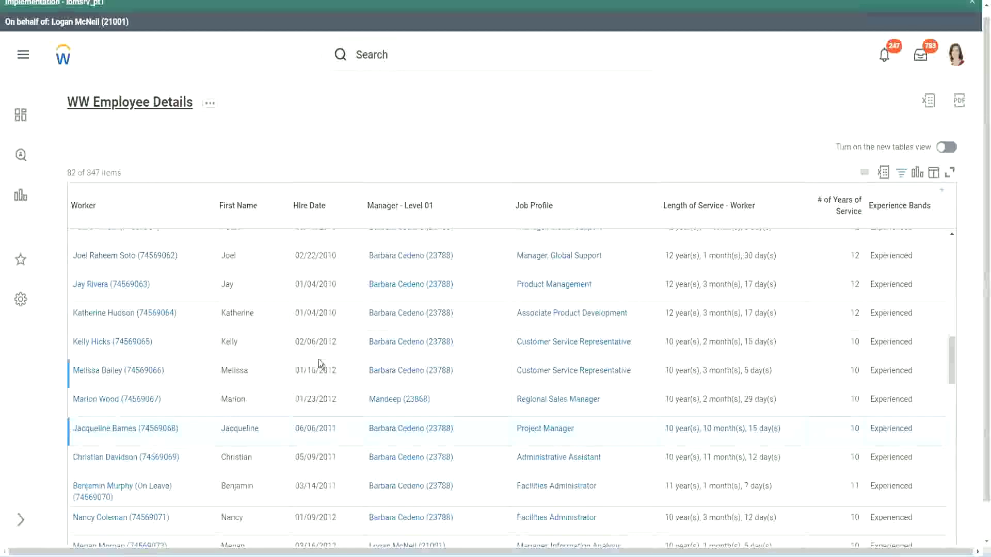
Open the report's Experience Bands calculated field in a new tab and review its conditions and return values
scroll(318, 361, "down", 5)
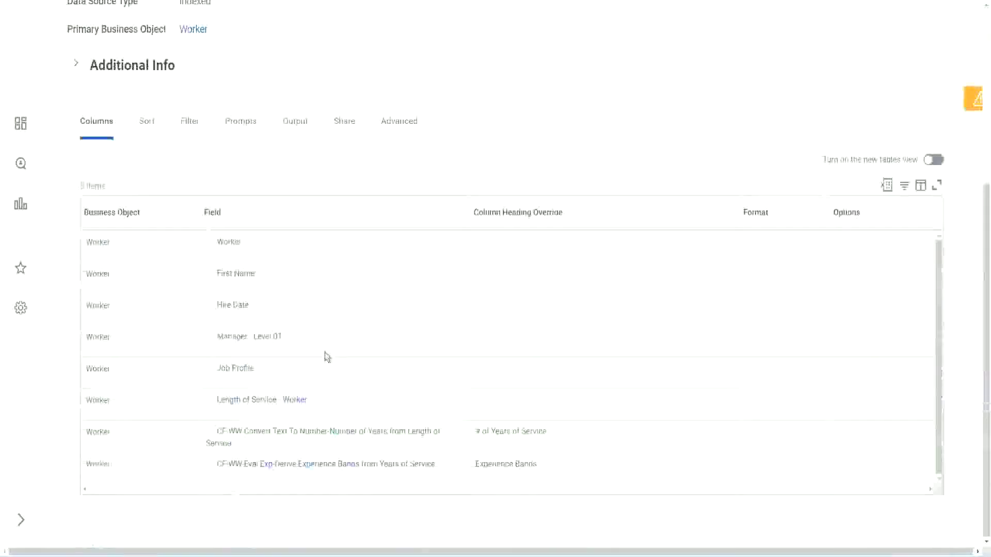
right_click(270, 469)
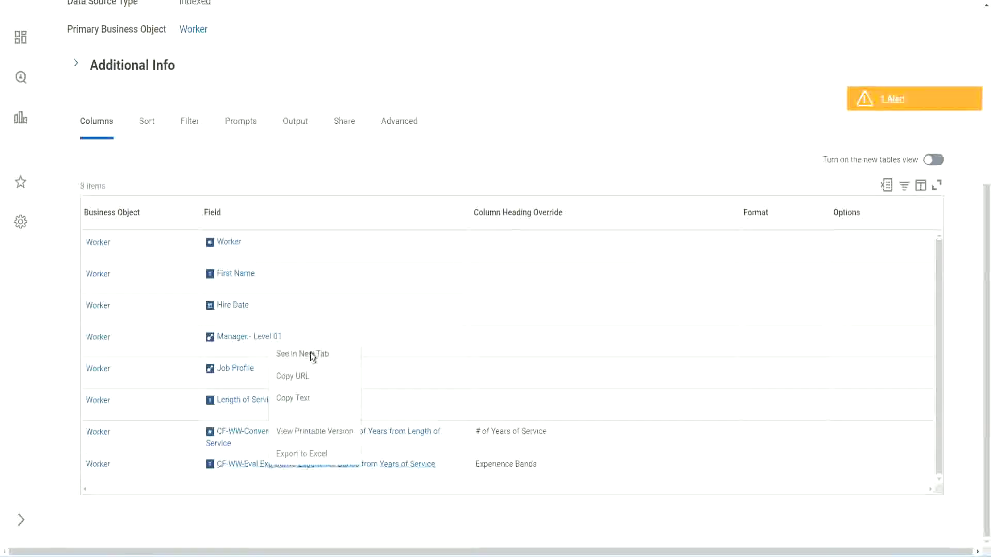
left_click(311, 352)
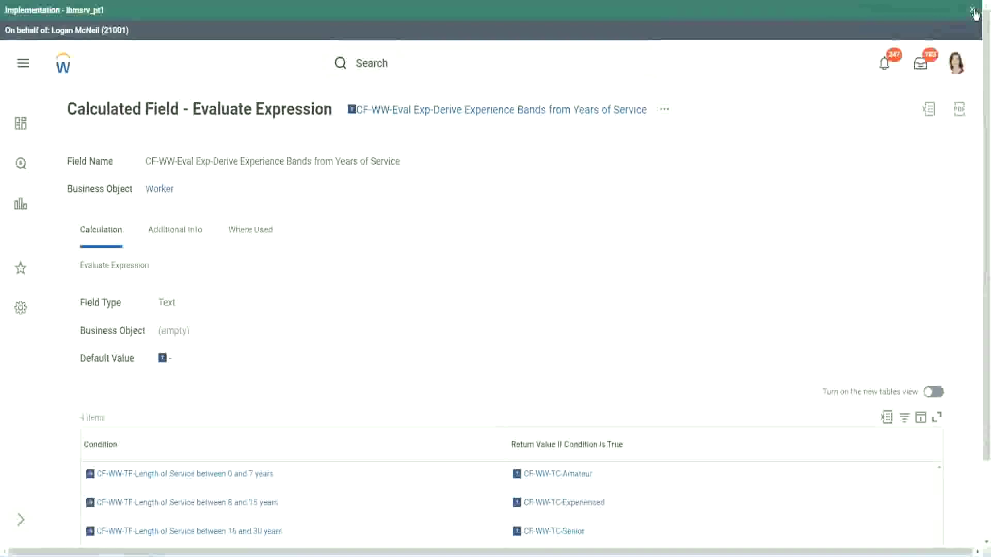
left_click(972, 10)
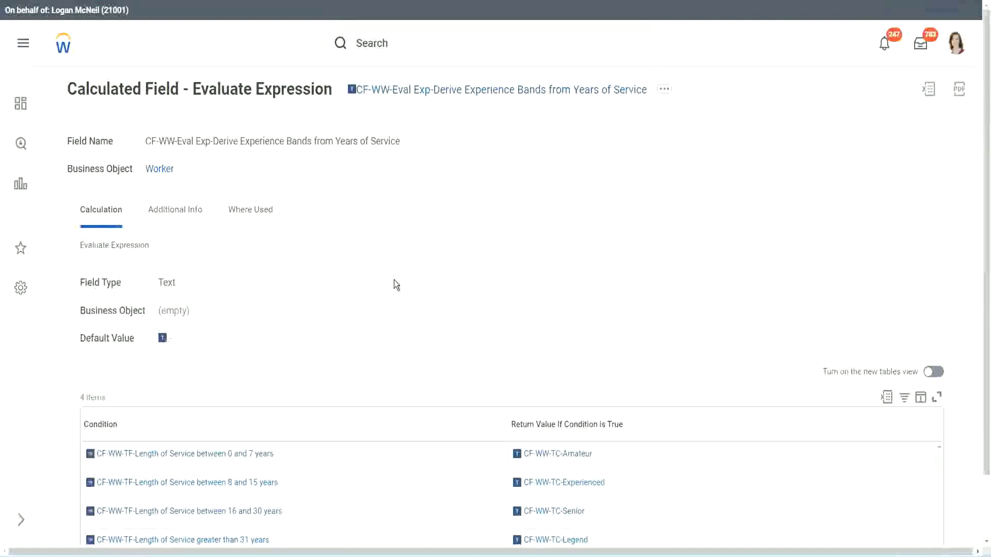
scroll(413, 276, "down", 1)
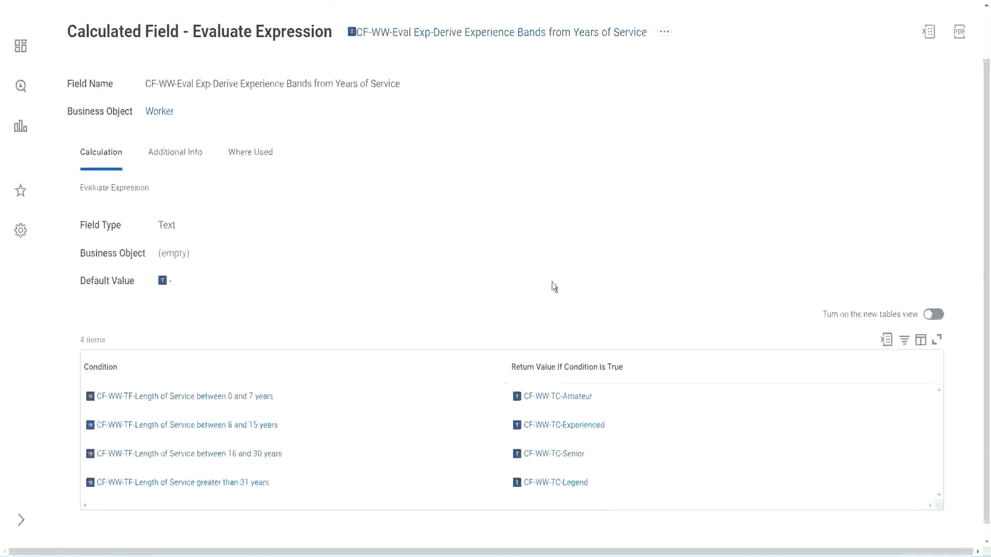
Copy the name text of the calculated field CF-WW-Eval Exp-Derive Experience Bands from Years of Service
left_click(449, 364)
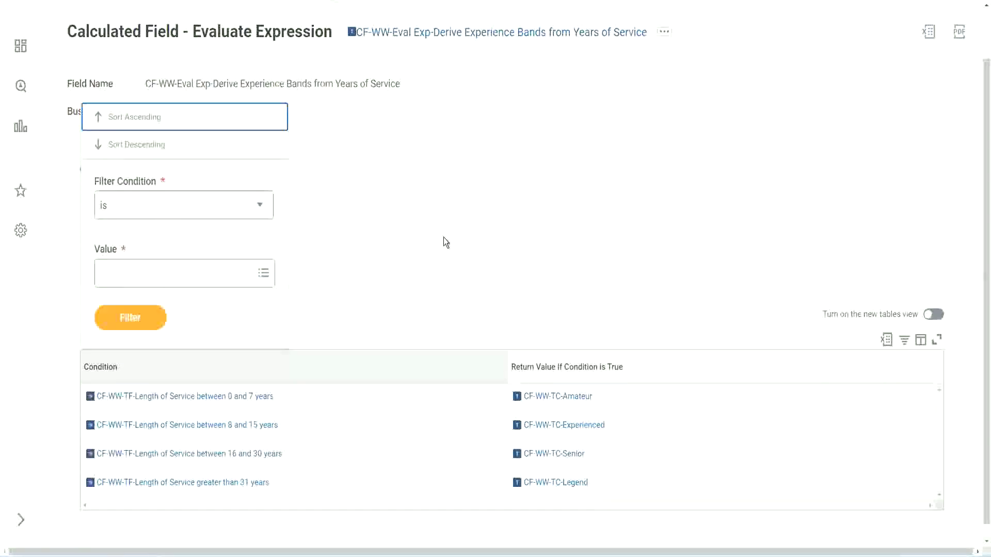
left_click(443, 238)
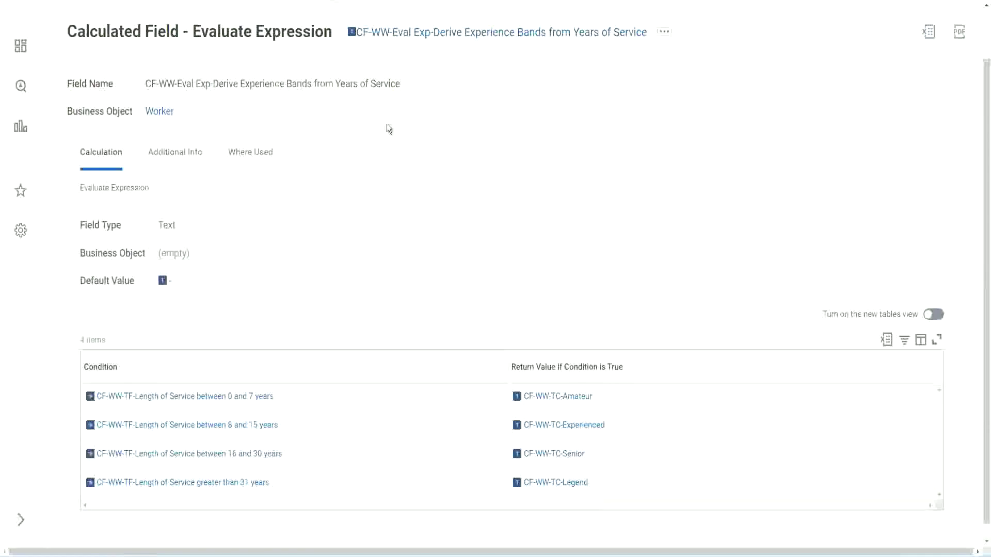
right_click(436, 36)
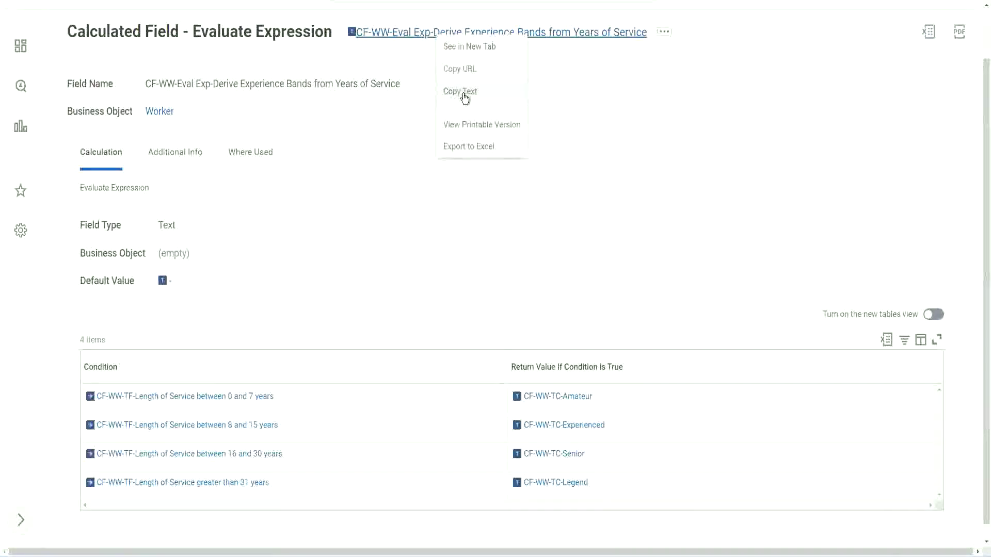
left_click(464, 93)
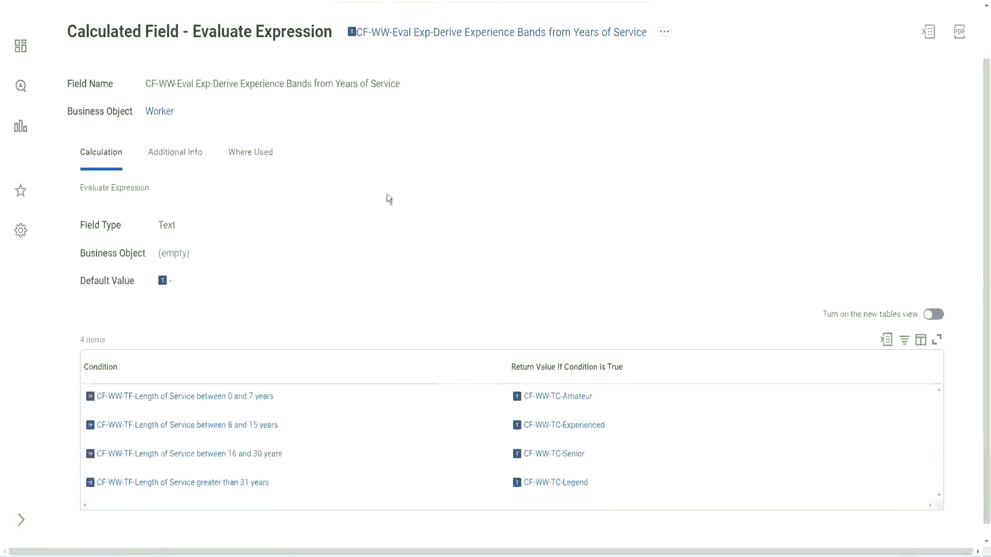
From the report definition, search for "create cal field" and start the Create Calculated Field task
scroll(385, 206, "up", 1)
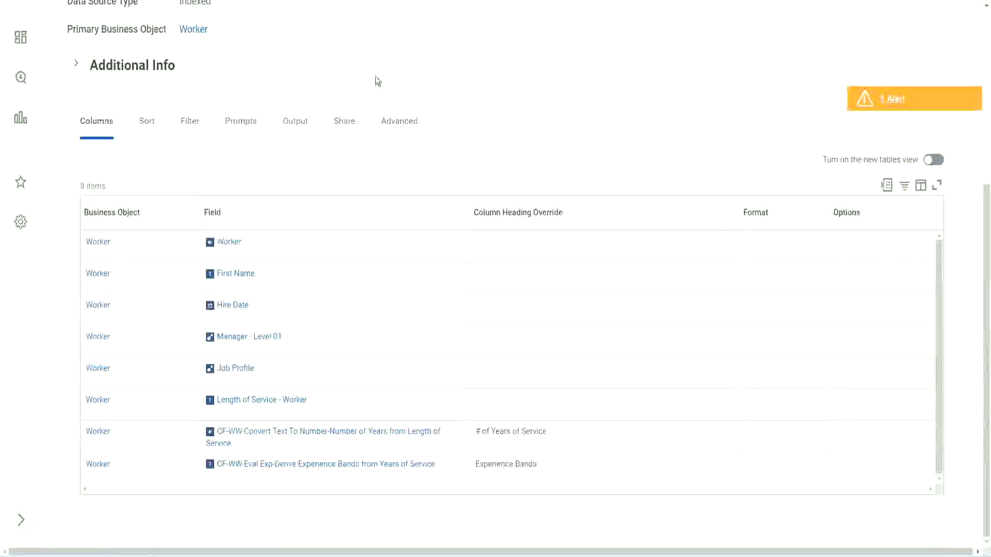
scroll(376, 76, "up", 5)
left_click(402, 61)
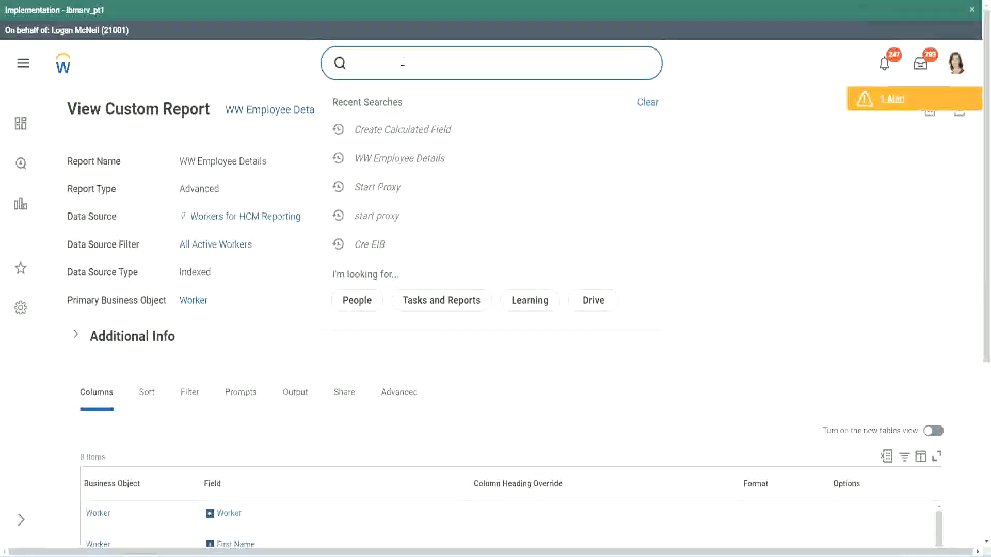
type("create cal field")
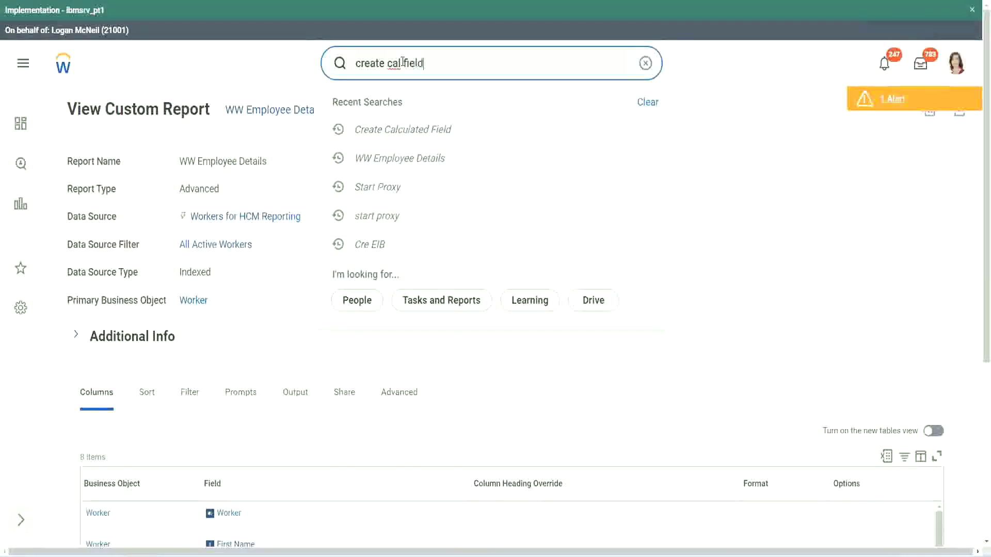
left_click(414, 106)
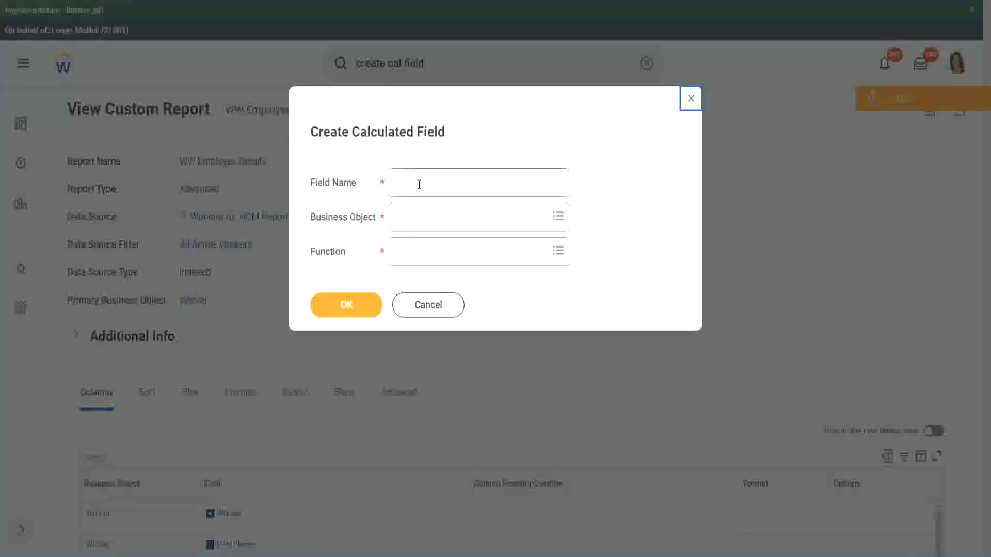
Enter the copied name as the new calculated field's name and insert "Bands" after "Eval Exp"
left_click(419, 184)
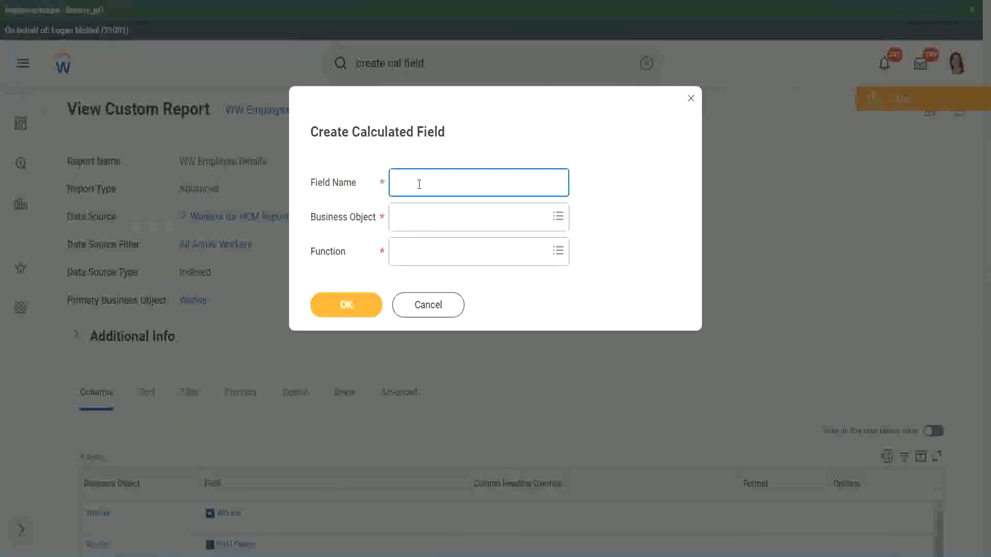
key("ctrl+v")
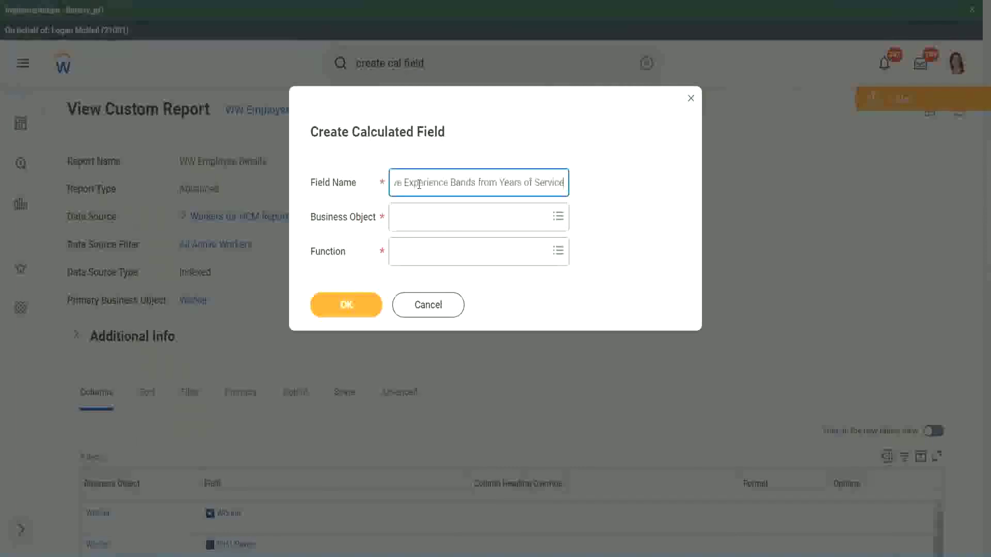
left_click_drag(448, 183, 361, 194)
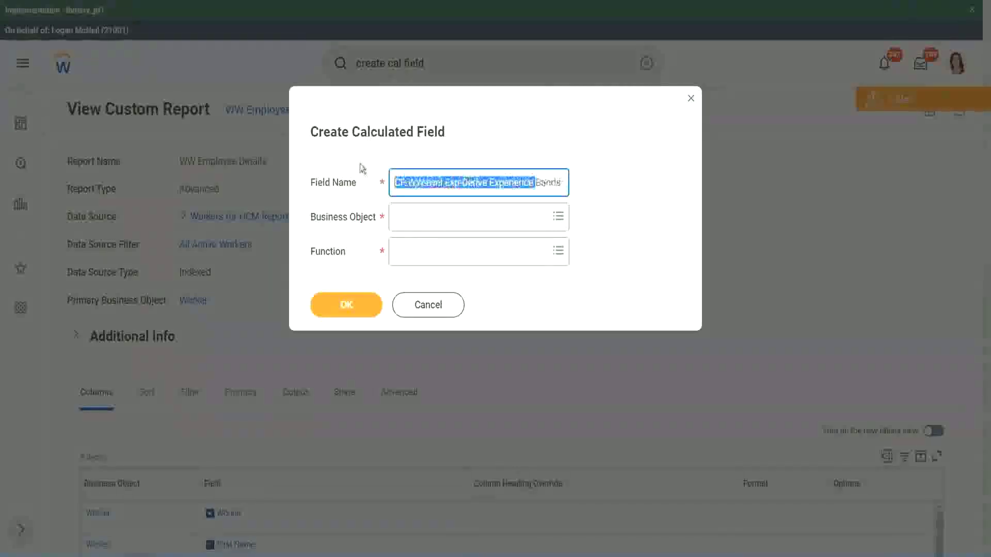
left_click(437, 180)
double_click(453, 183)
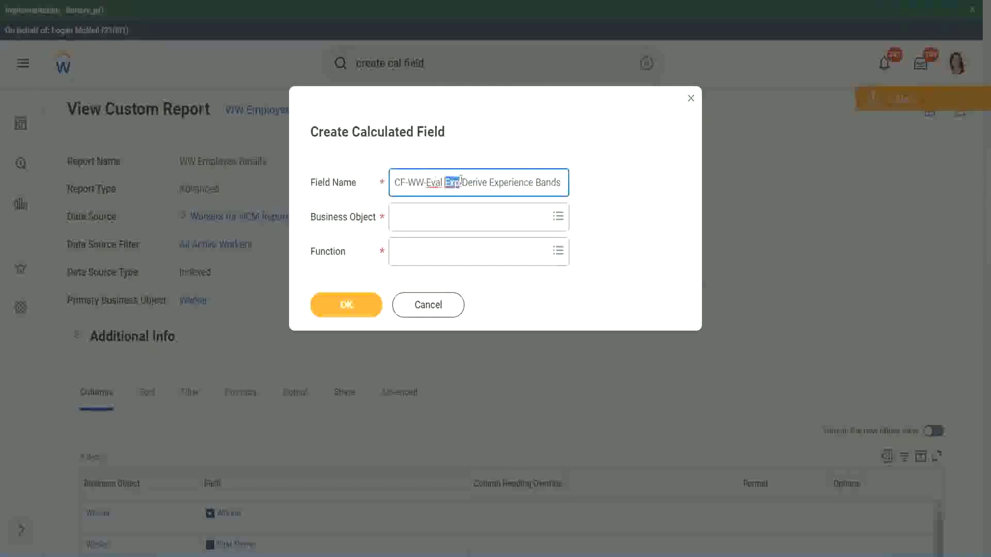
left_click(460, 184)
type("bands")
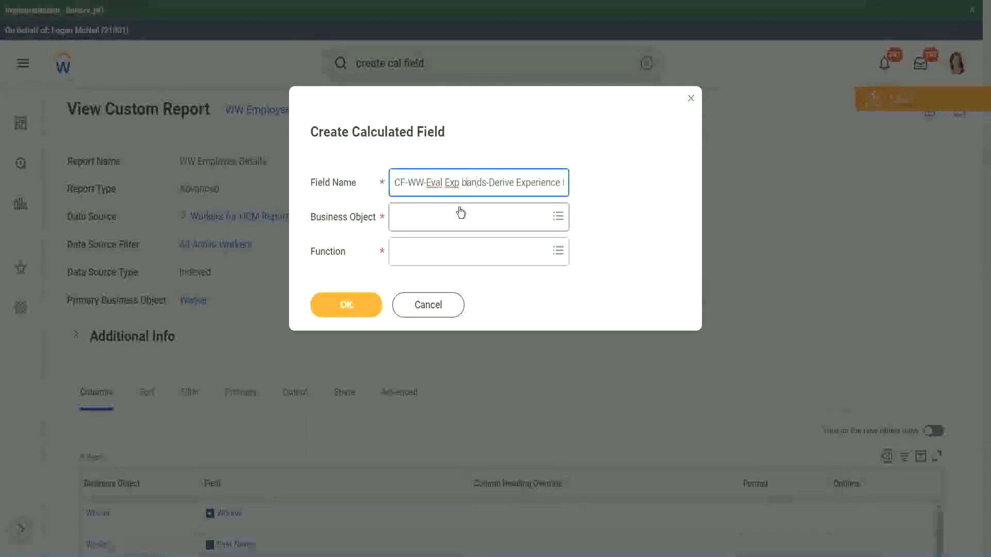
key("Left")
key("Left")
key("Left")
key("Left")
key("BackSpace")
type("B")
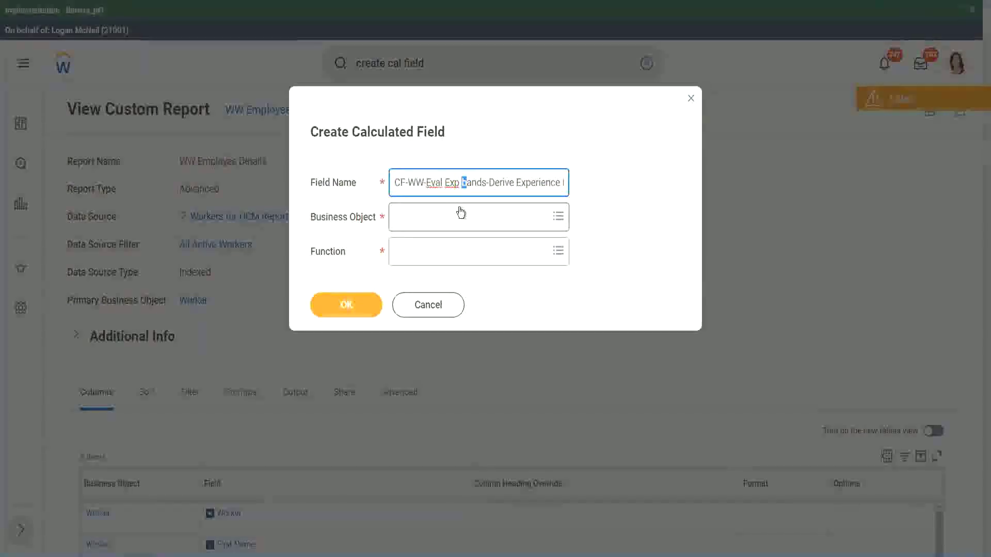
key("Right")
key("Right")
key("Right")
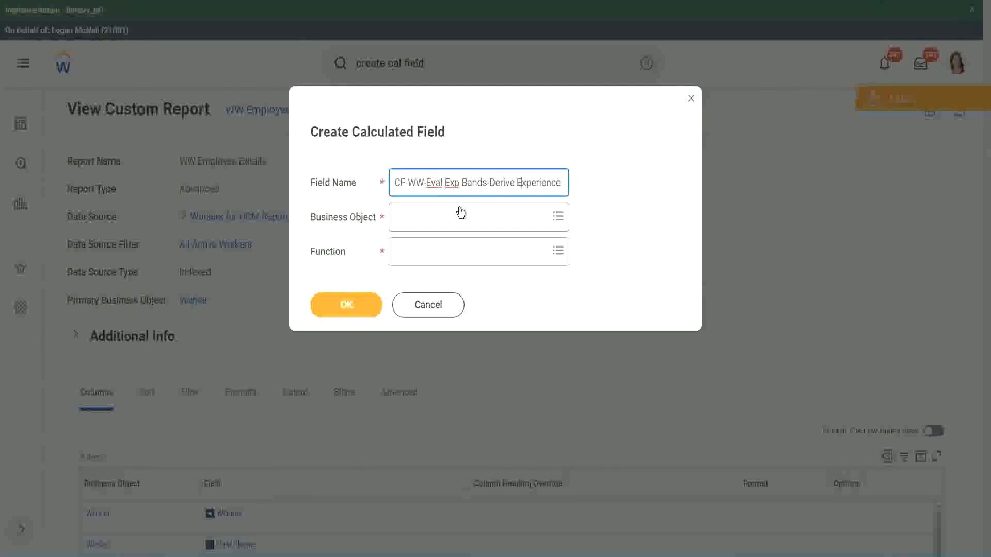
Replace "Derive" with "Determine" in the field name, keeping "Experience Bands from Years of Service" after it
key("End")
type("Bands from Years of")
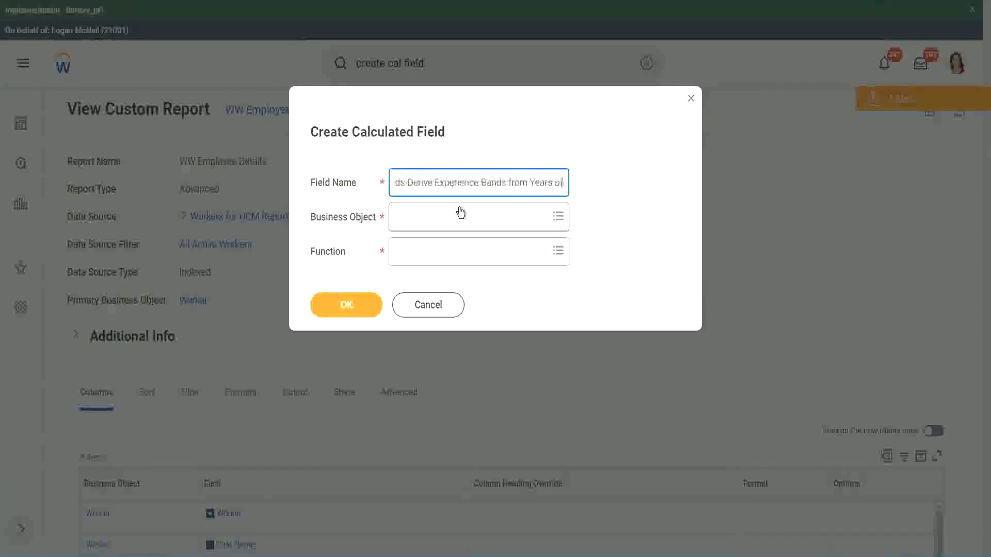
key("Left")
key("Left")
key("Left")
key("Left")
key("Left")
key("Left")
key("Left")
key("Left")
key("Left")
key("Left")
key("Left")
key("Left")
key("Left")
key("Left")
key("Left")
key("Left")
key("Left")
key("Left")
key("Left")
key("Left")
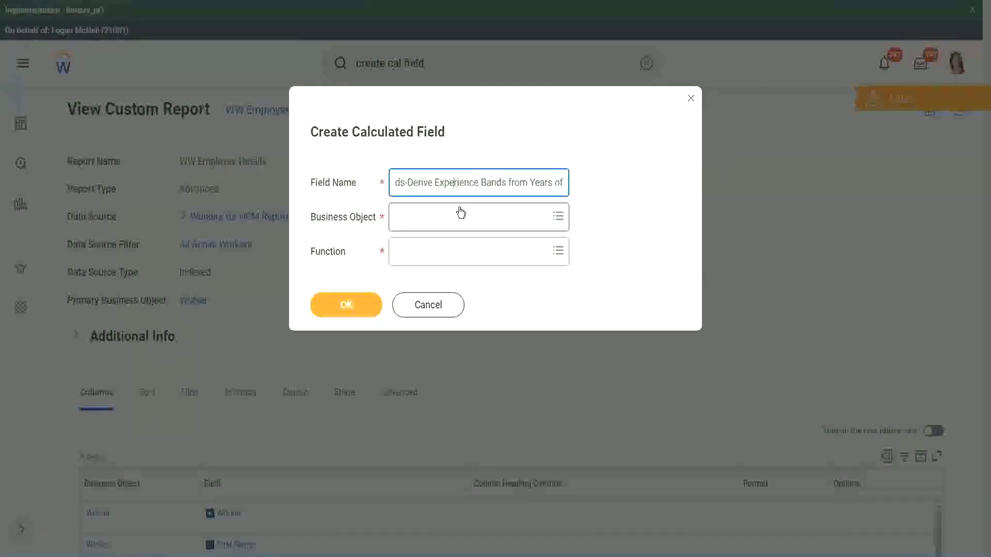
key("Left")
key("Left")
key("Left")
key("shift+Left")
key("shift+Left")
key("shift+Left")
key("shift+Left")
key("shift+Left")
key("shift+Left")
type("Determine")
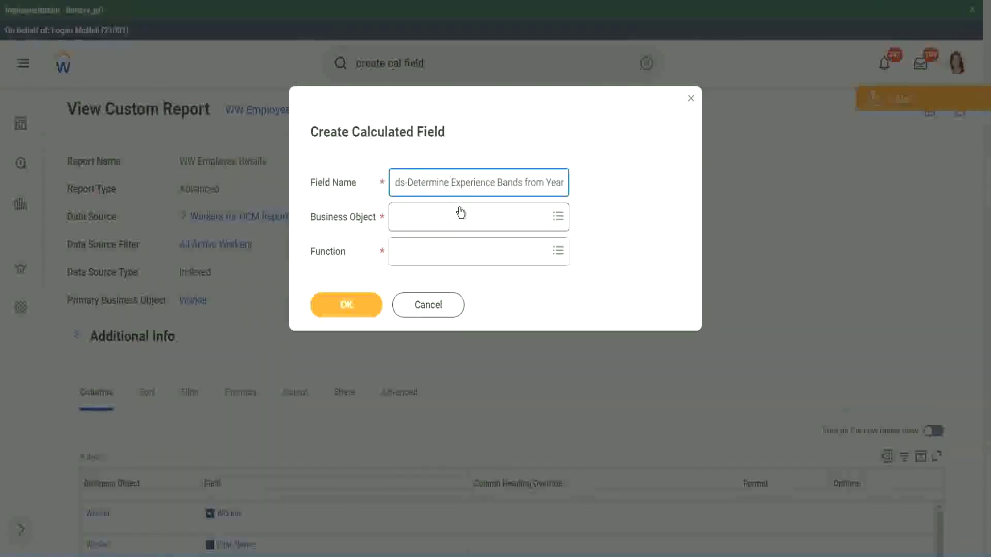
key("ctrl+Right")
key("ctrl+Right")
key("ctrl+Right")
key("ctrl+Right")
key("ctrl+Right")
key("ctrl+Right")
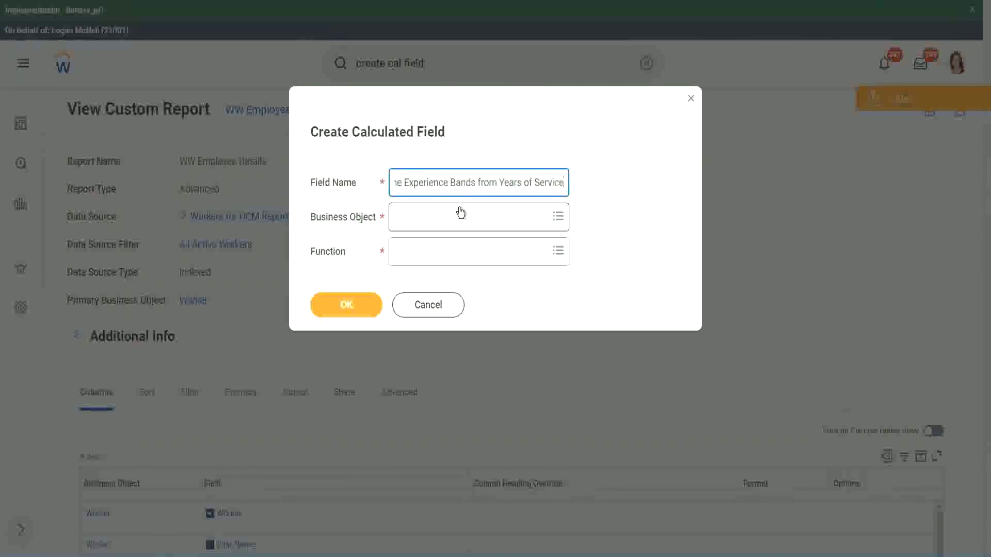
Search the business objects for "worker" and assign Worker as the calculated field's business object
left_click(440, 217)
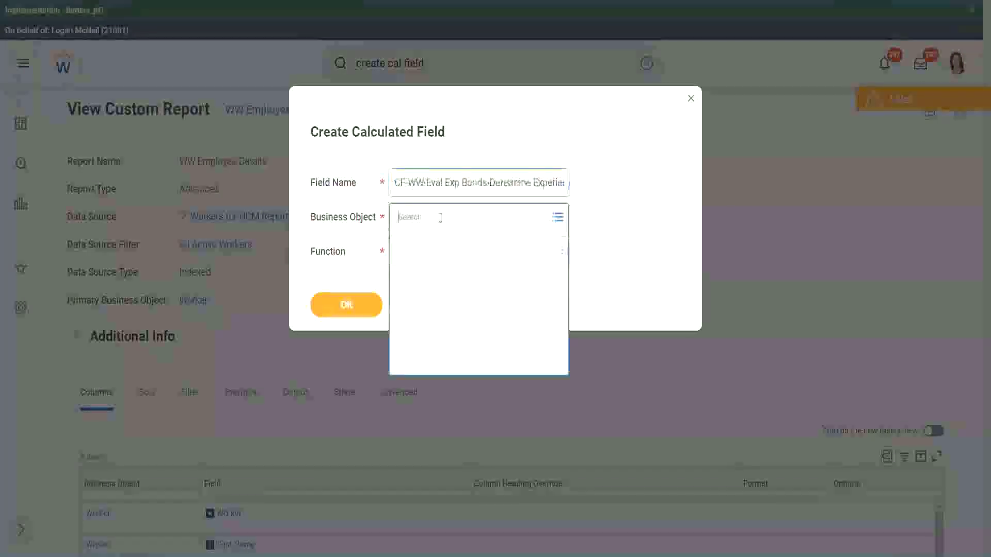
type("worker")
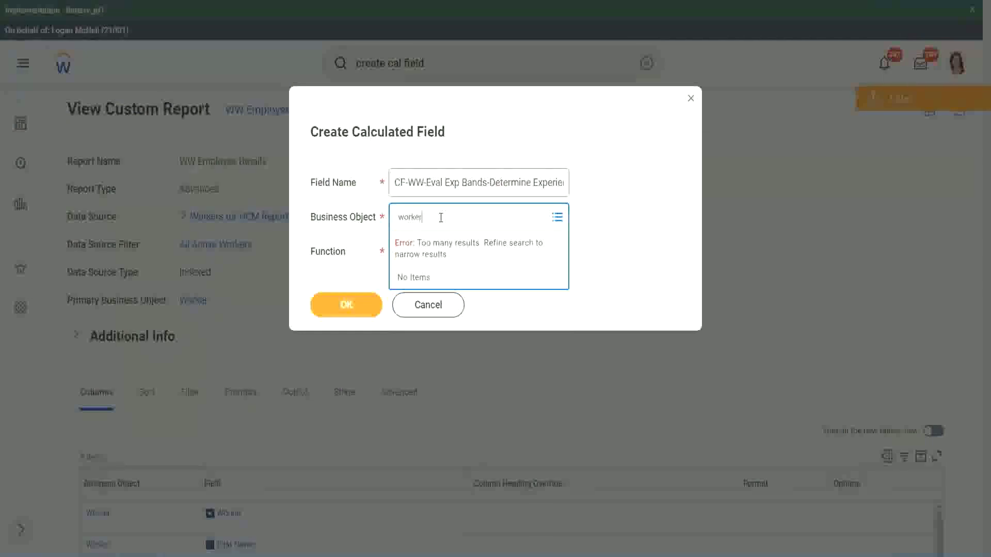
key("Return")
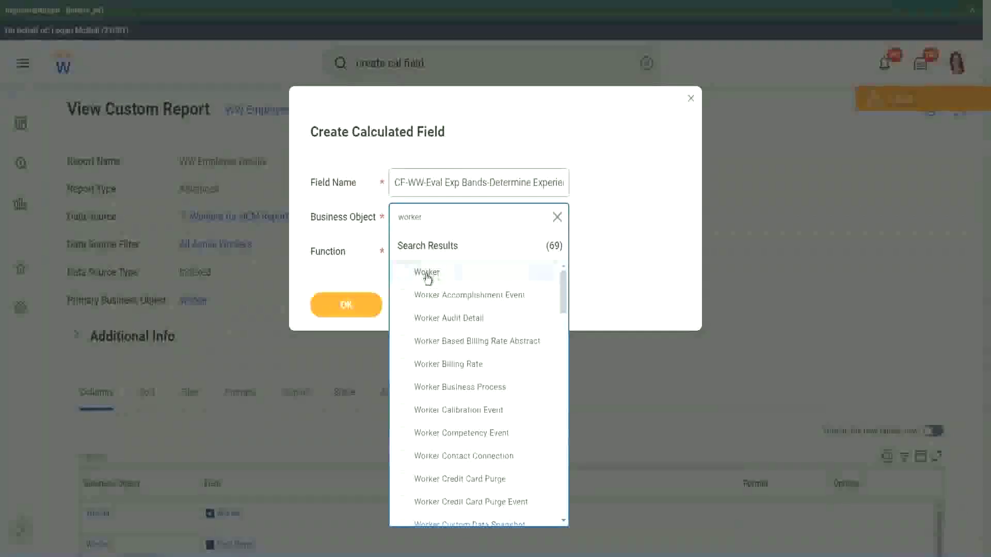
left_click(426, 274)
Search the functions for "eval exp" and choose Evaluate Expression Band as the calculated field's function
left_click(419, 249)
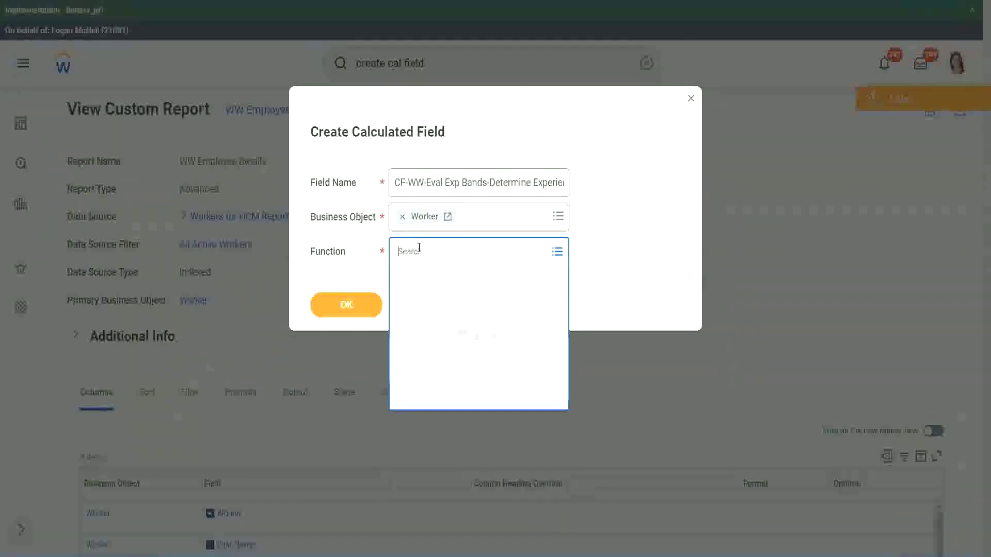
type("eval ex")
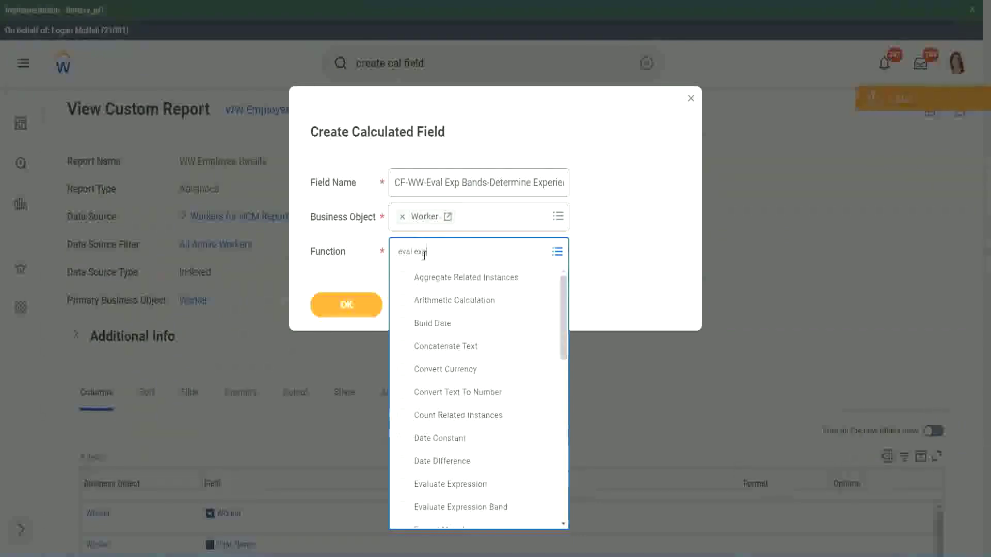
type("p")
key("Return")
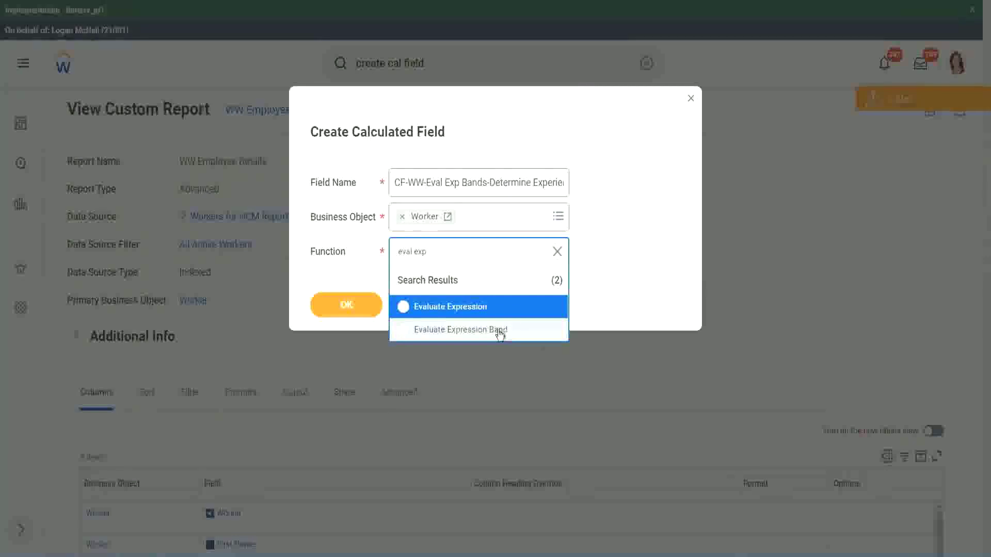
left_click(499, 331)
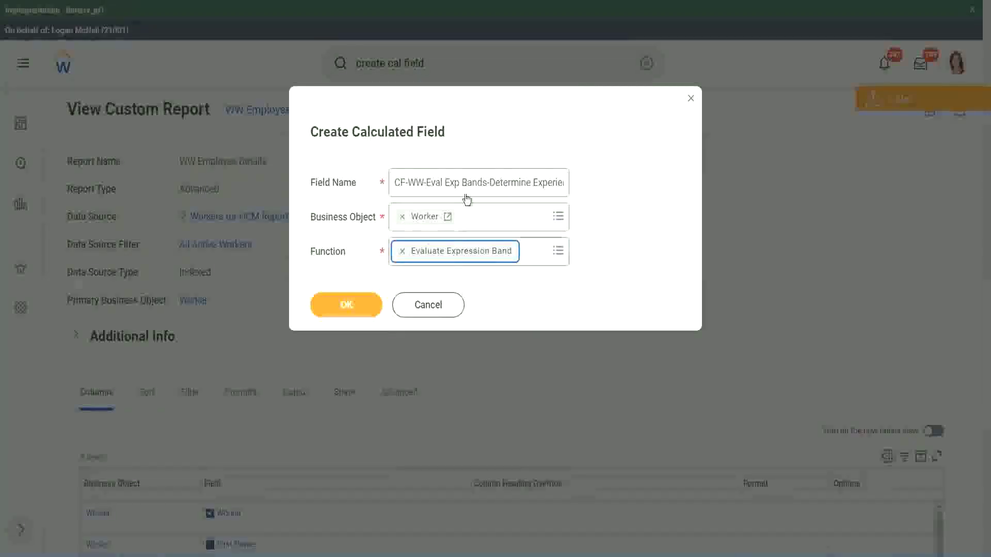
Change "Bands" to "Band" after "Eval Exp" in the field name and continue to the calculation setup
left_click(486, 182)
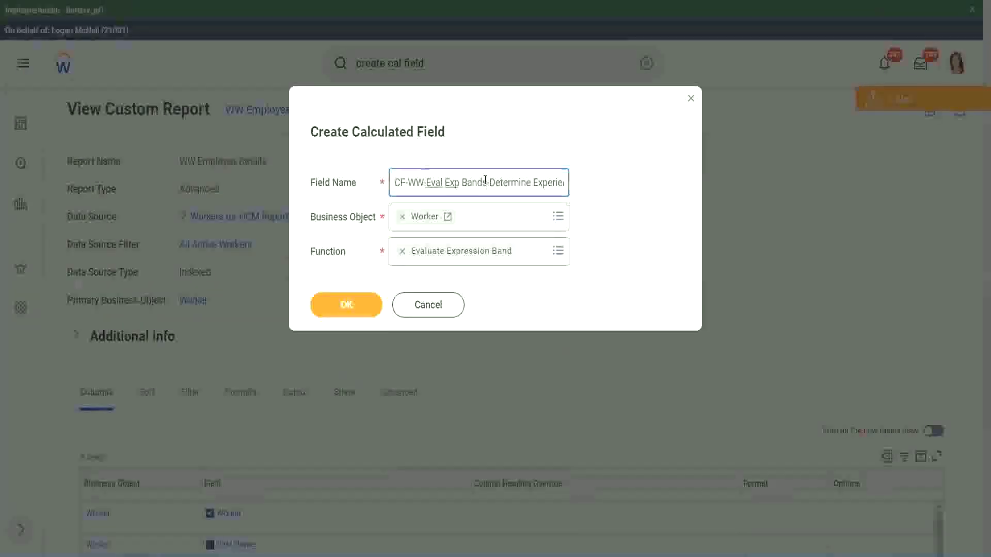
key("BackSpace")
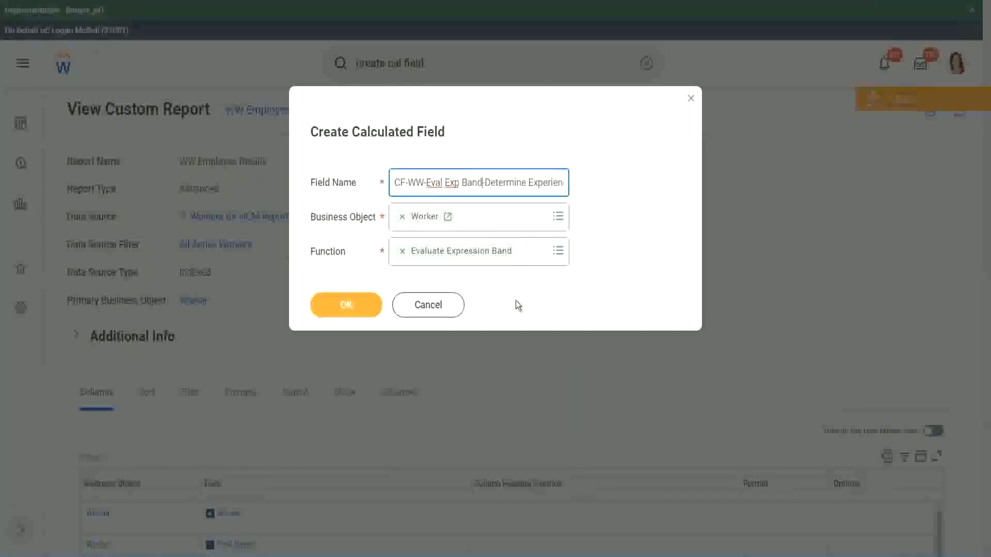
left_click(347, 305)
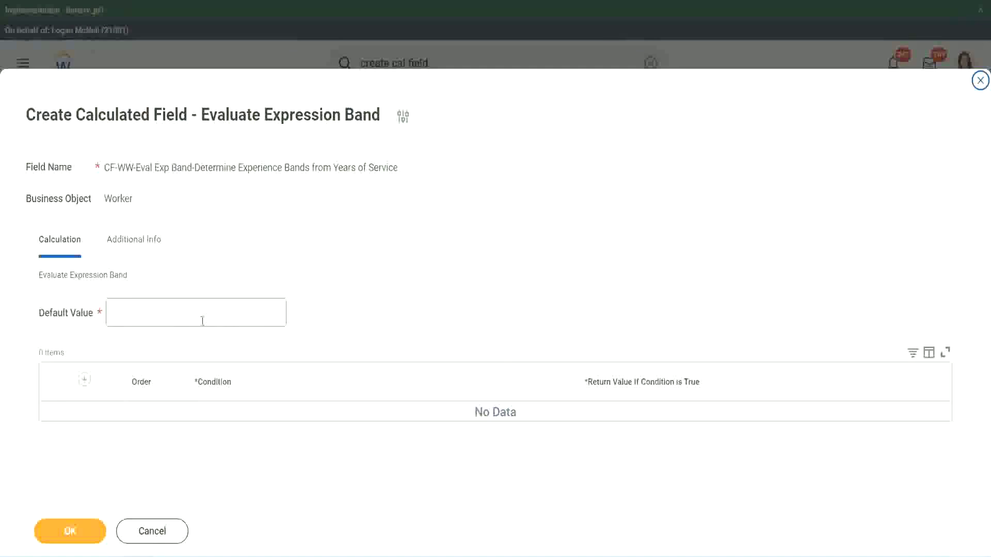
Set the default value to "-" and add a first condition row
left_click(143, 318)
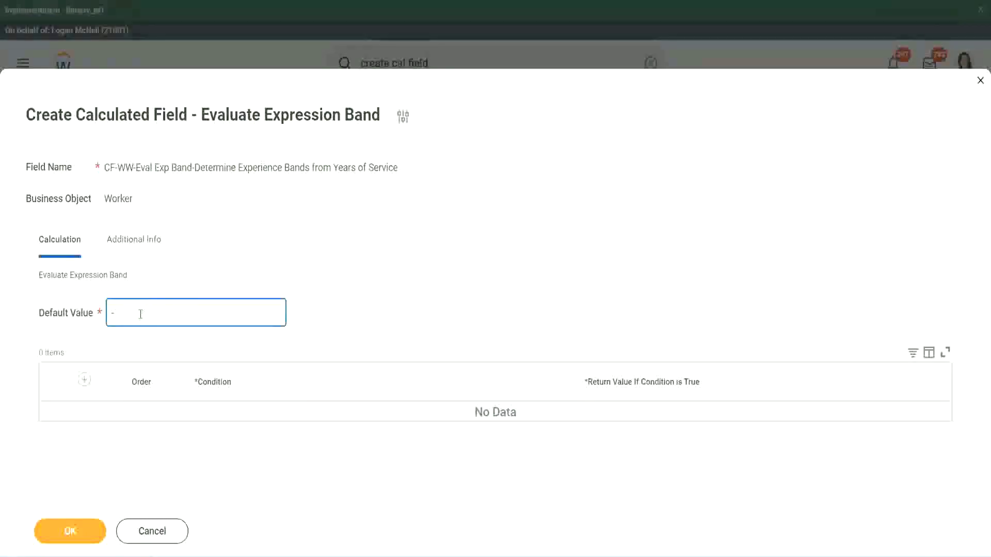
left_click(84, 380)
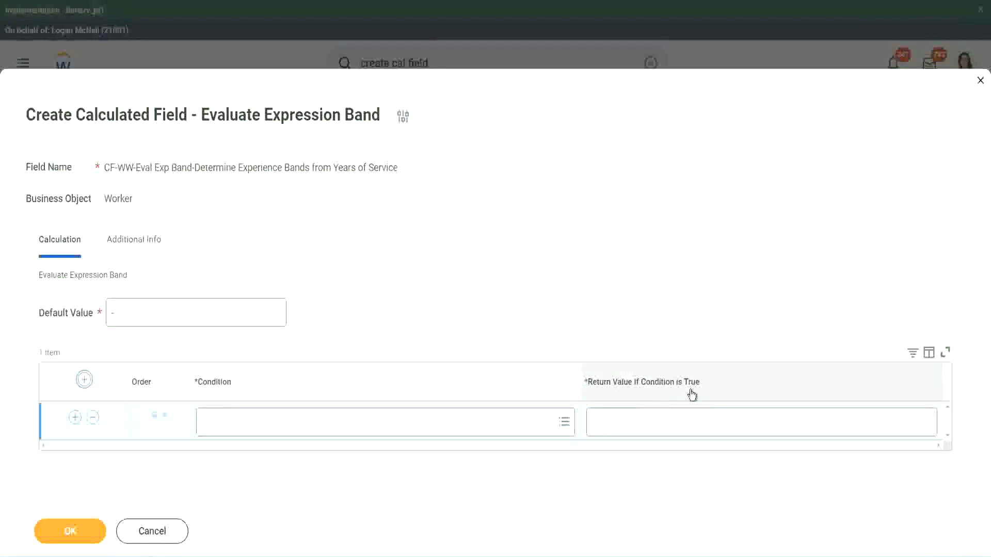
left_click(645, 421)
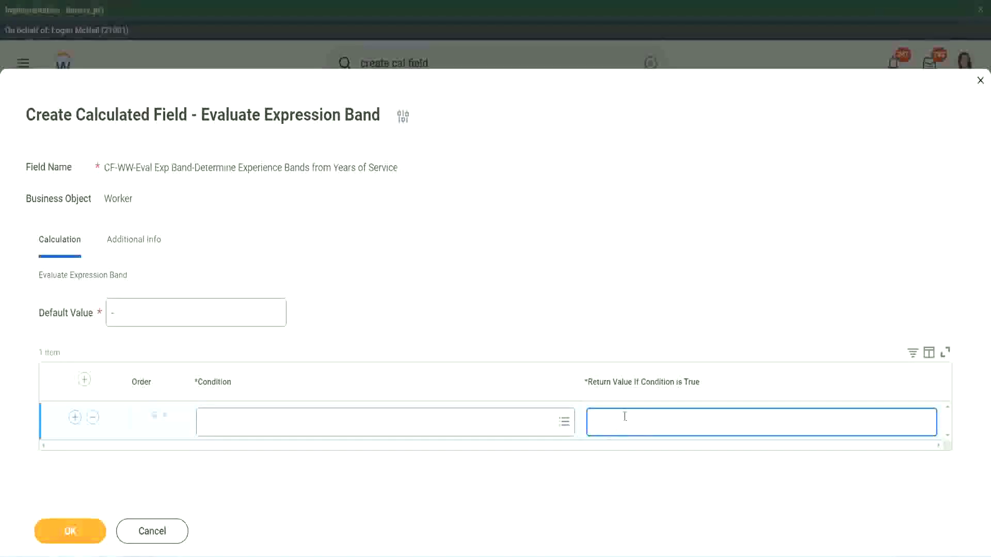
type("adkadjaidjaijdiaj")
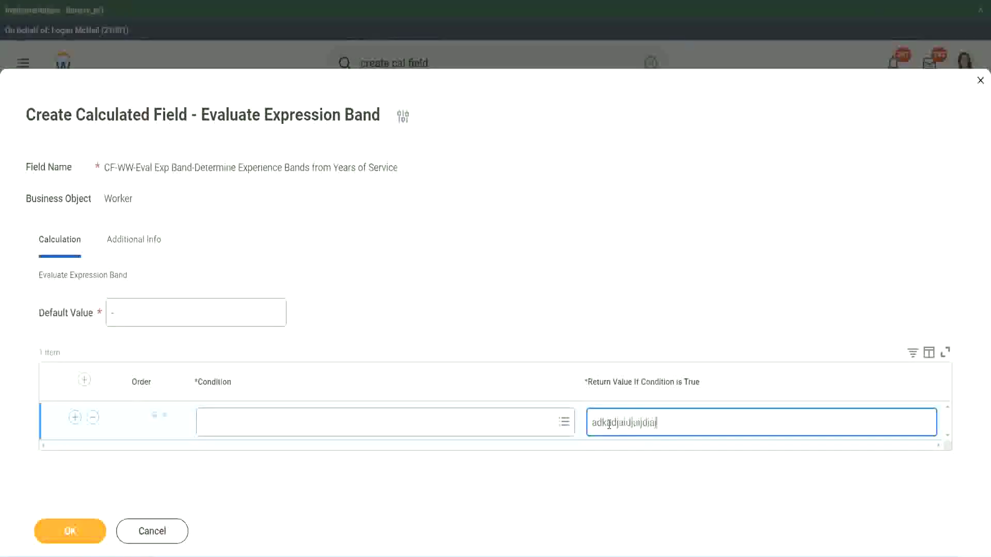
key("BackSpace")
key("BackSpace")
key("BackSpace")
key("BackSpace")
key("BackSpace")
key("BackSpace")
key("BackSpace")
key("BackSpace")
key("BackSpace")
key("BackSpace")
key("BackSpace")
key("BackSpace")
key("BackSpace")
key("BackSpace")
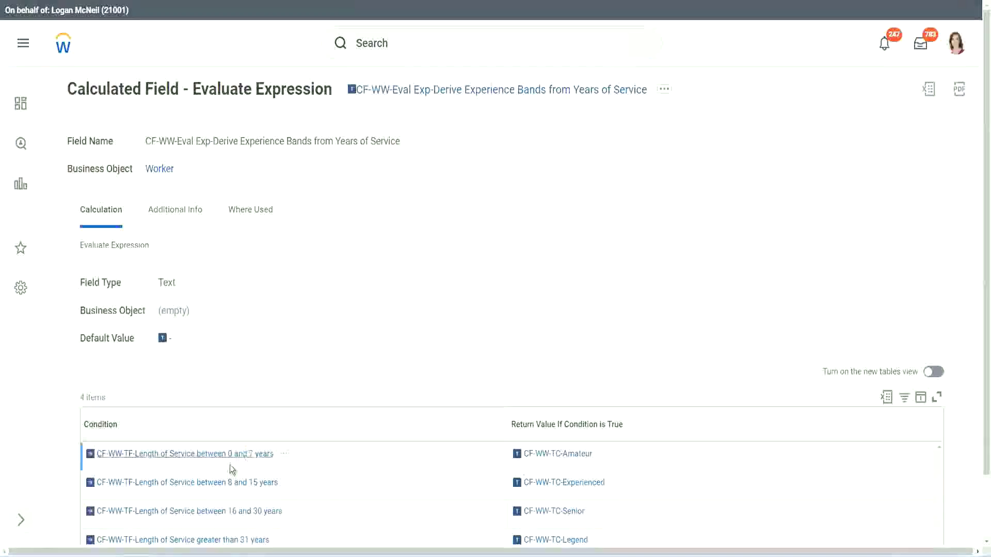
Set the first row to CF-WW-TF-Length of Service between 0 and 7 years, copied from the existing Evaluate Expression field, with return value Amateur
right_click(229, 462)
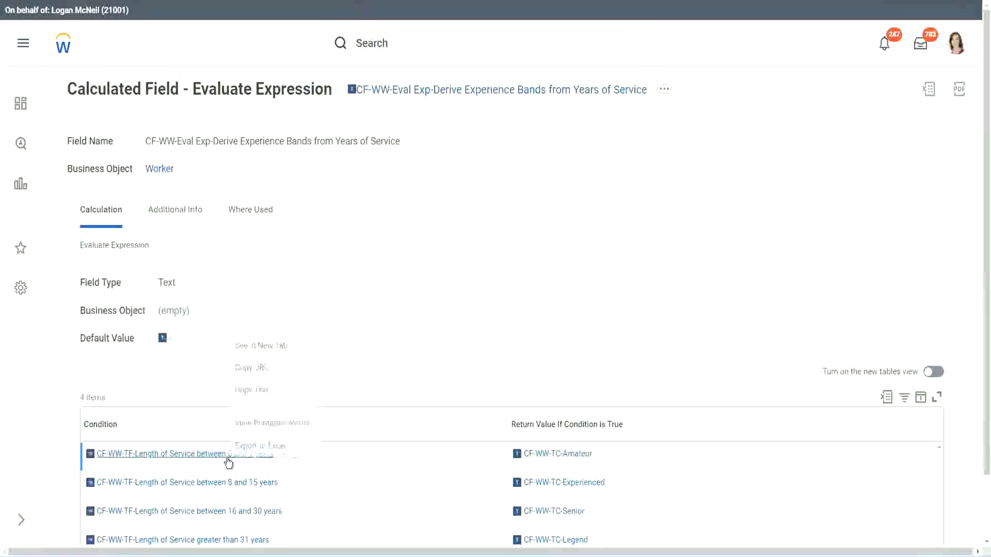
left_click(270, 390)
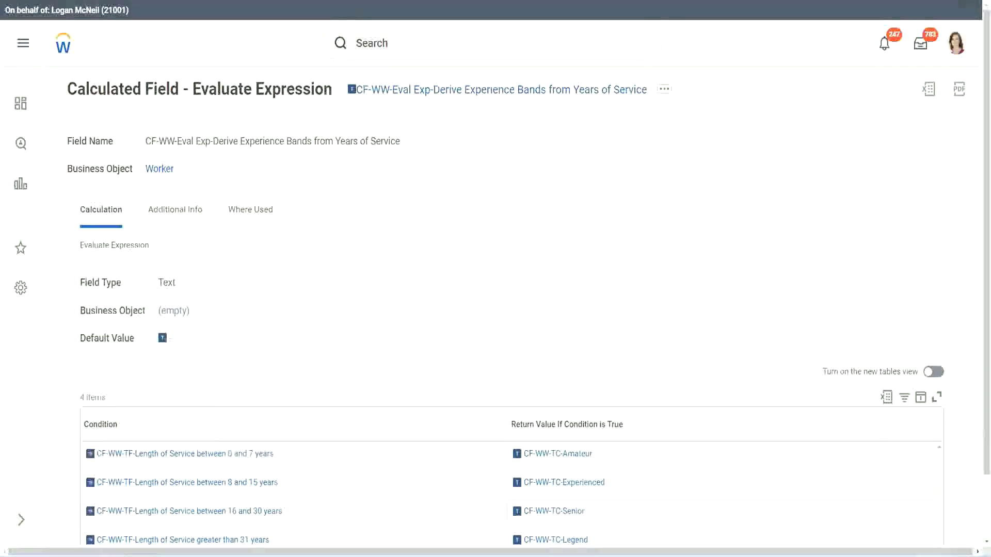
key("alt+Tab")
left_click(249, 427)
key("ctrl+v")
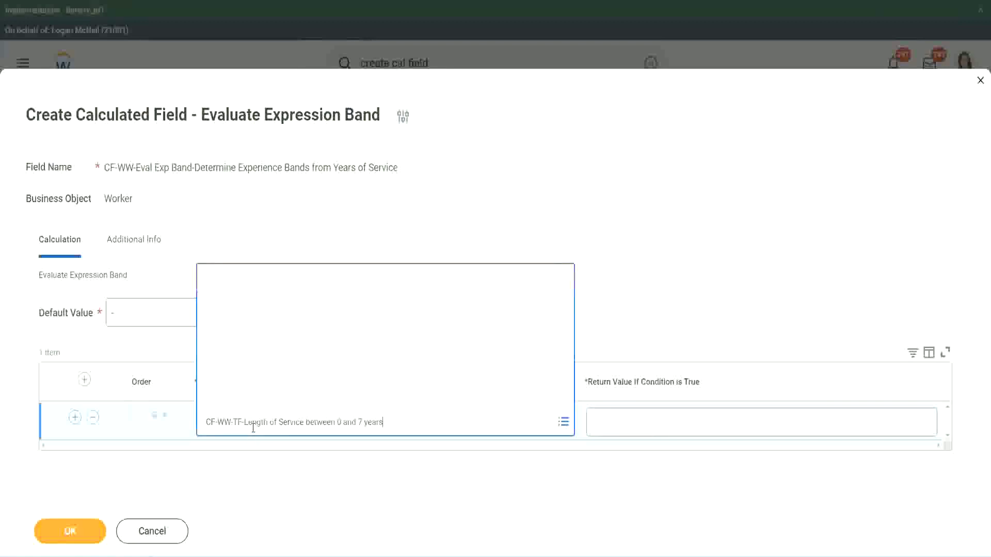
key("Return")
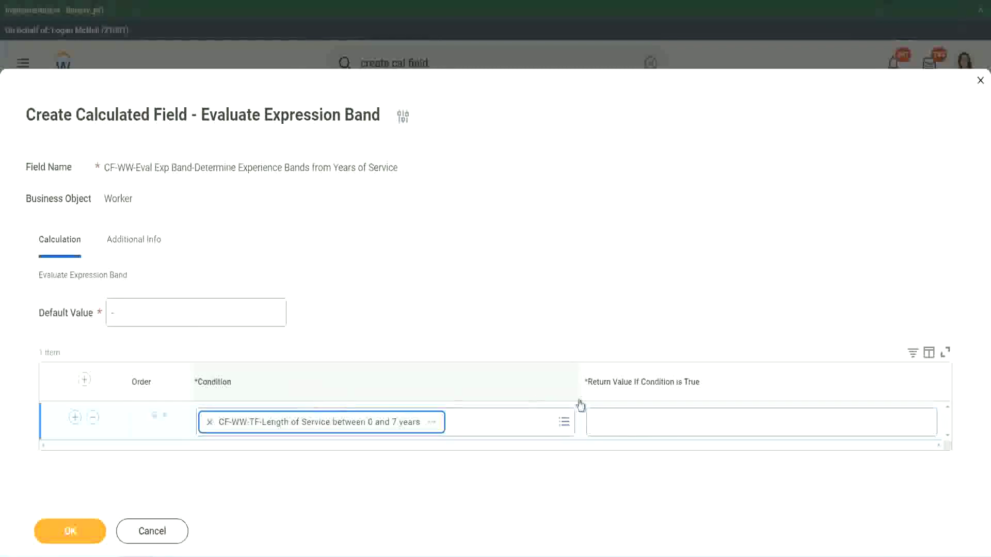
left_click(626, 413)
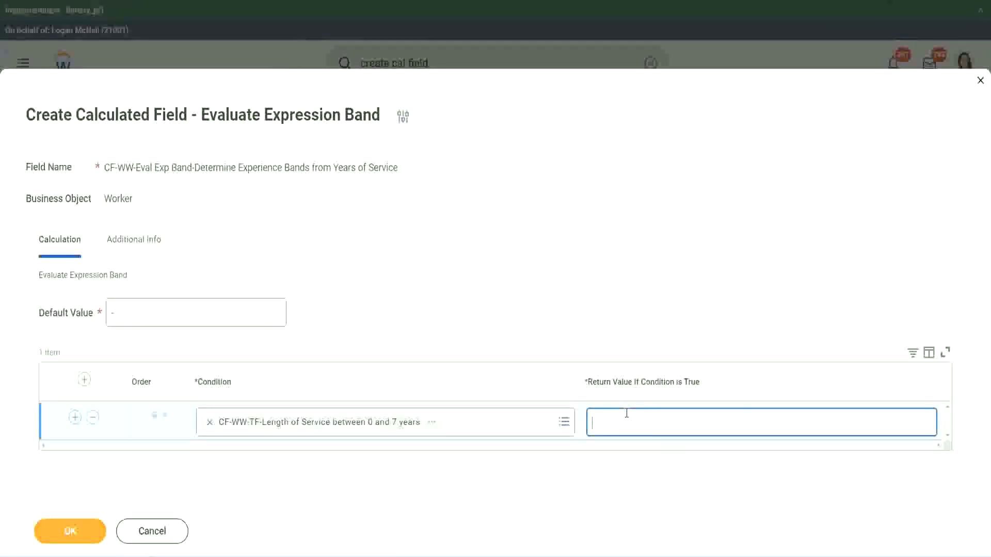
type("Amateur")
Add three more empty condition rows below the Amateur row
left_click(75, 417)
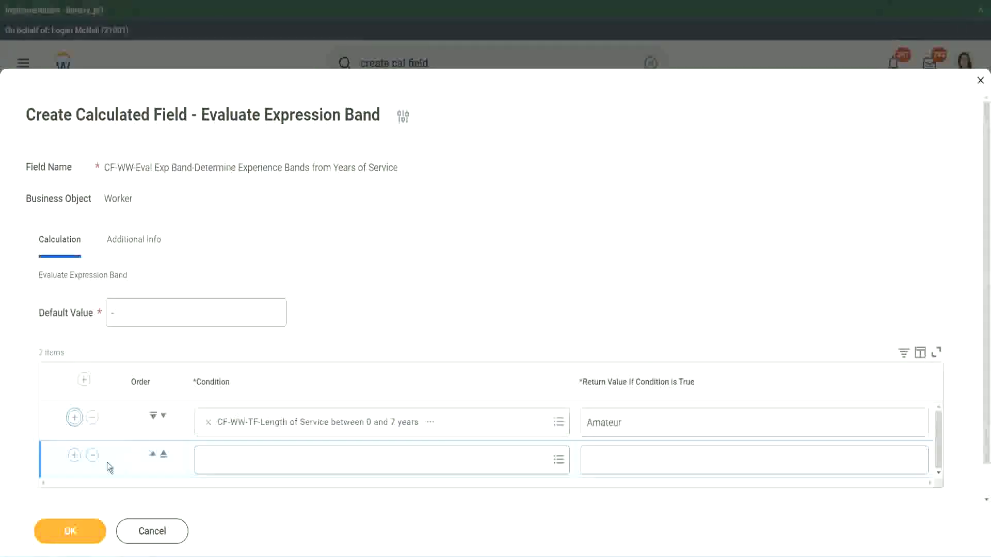
left_click(74, 455)
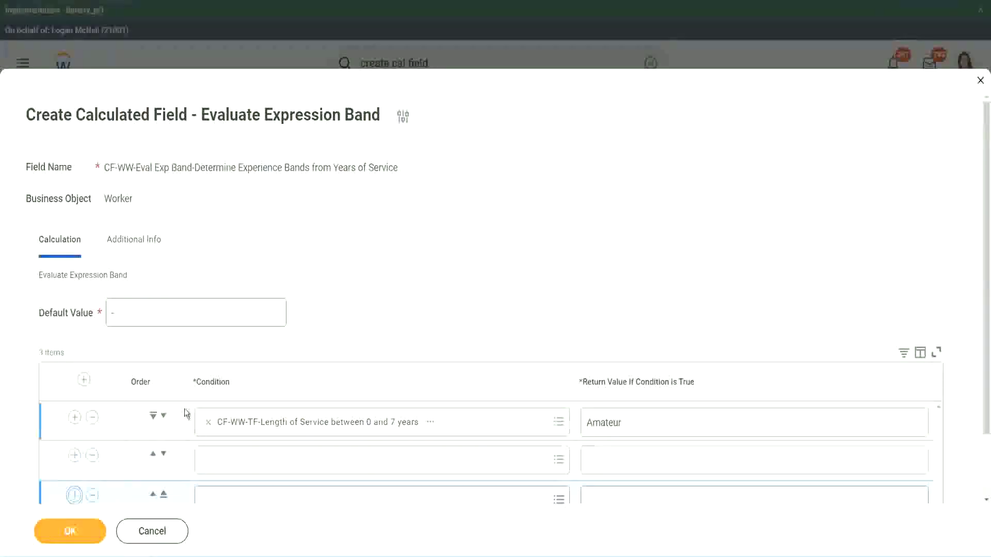
scroll(184, 409, "down", 2)
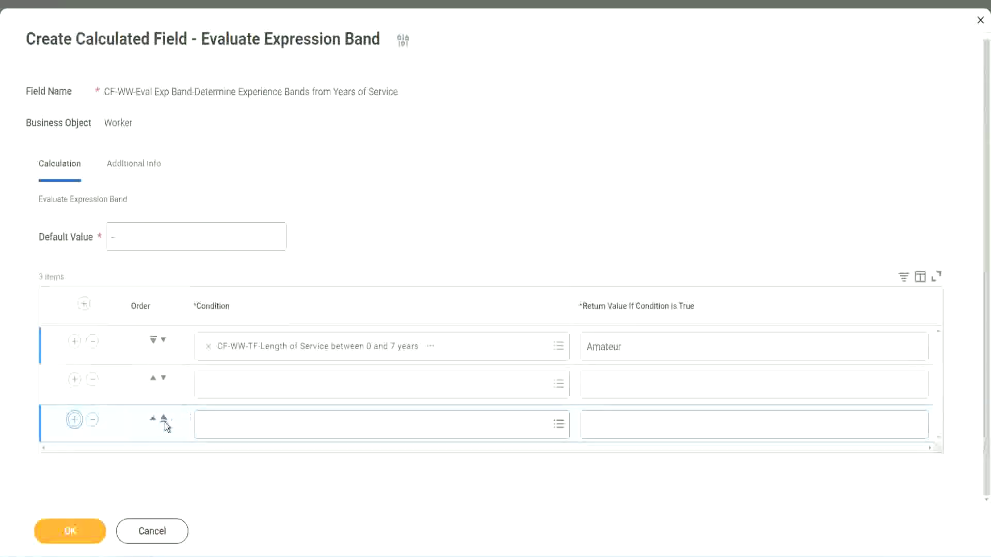
left_click(75, 420)
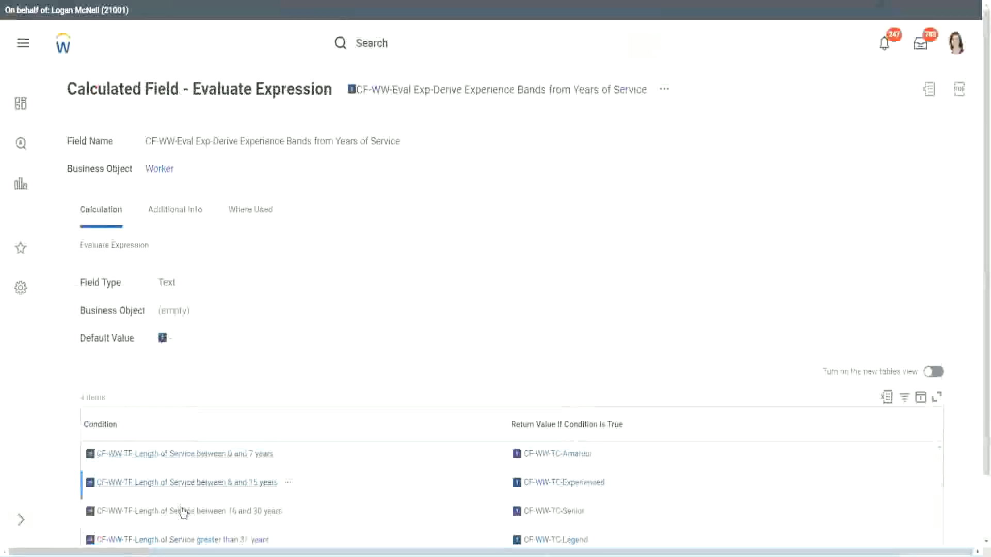
Copy the condition CF-WW-TF-Length of Service between 16 and 30 years into the second row and move that row down one place
right_click(182, 511)
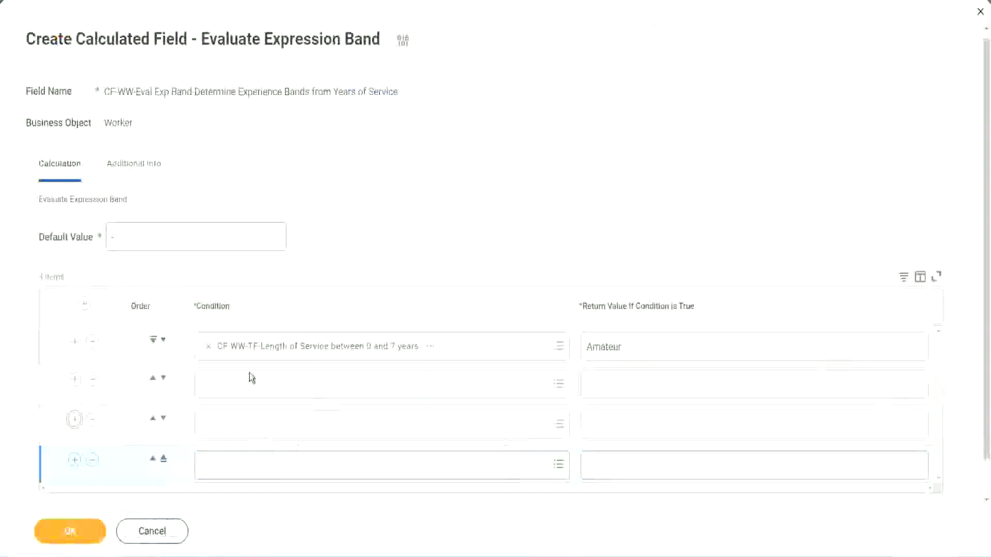
left_click(253, 380)
key("ctrl+v")
key("Return")
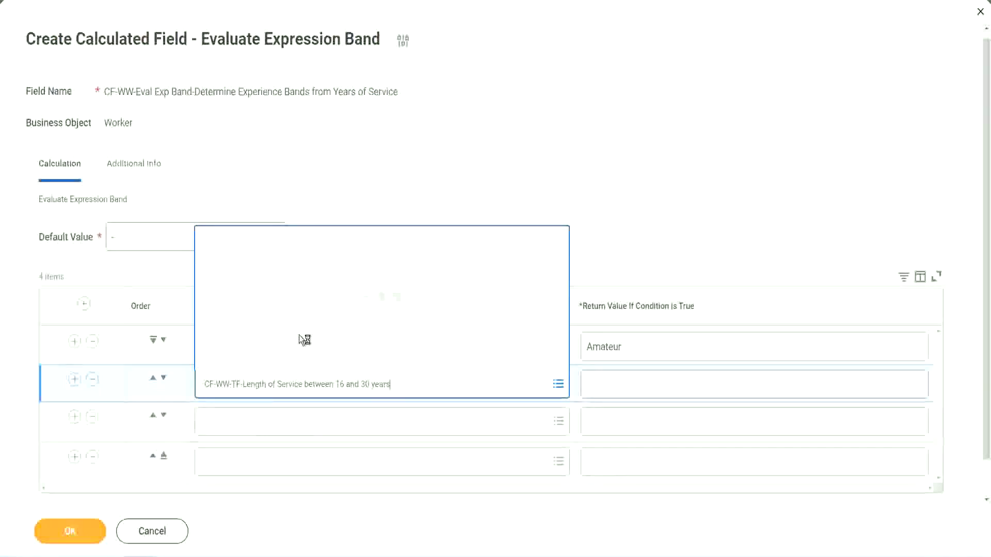
left_click(163, 378)
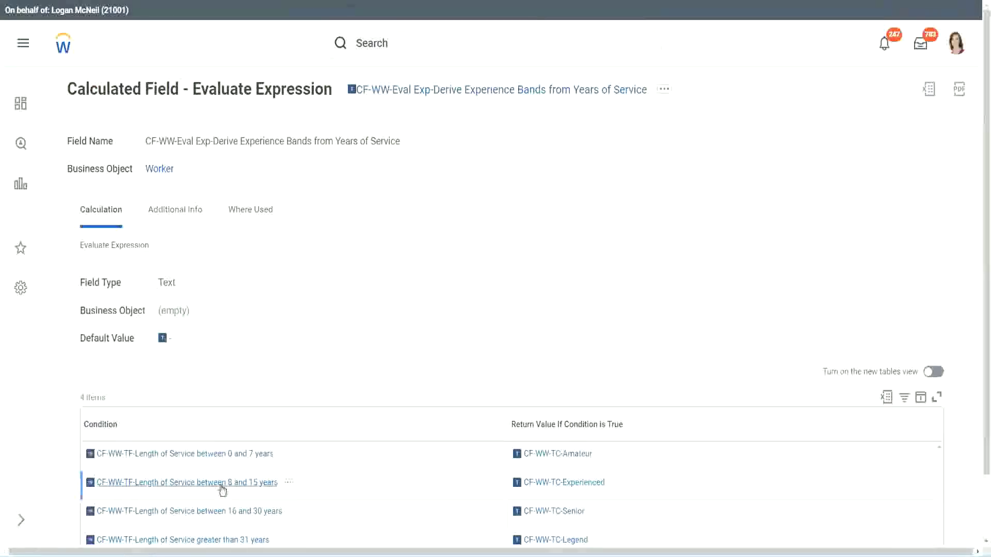
Copy CF-WW-TF-Length of Service between 8 and 15 years from the existing field and use it as the second row's condition
right_click(222, 490)
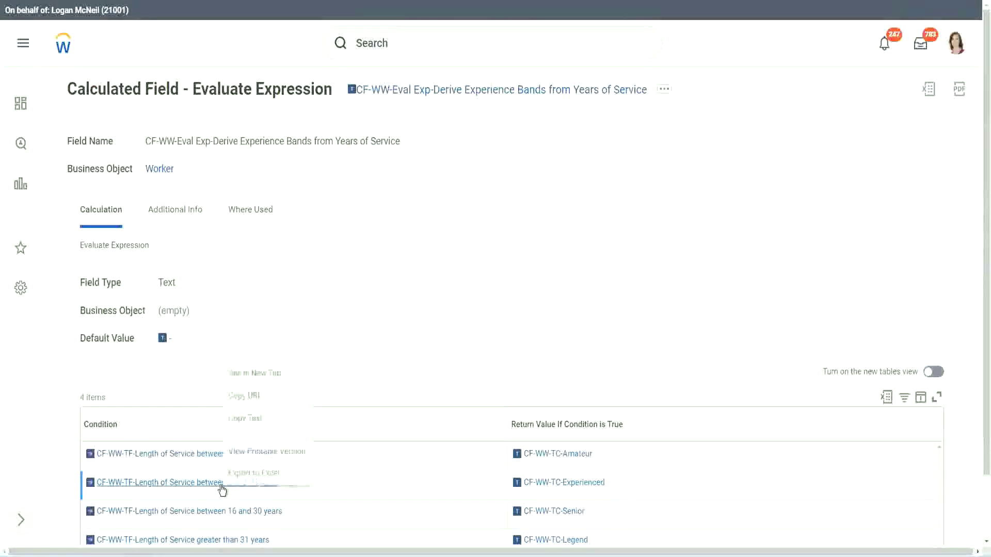
left_click(254, 417)
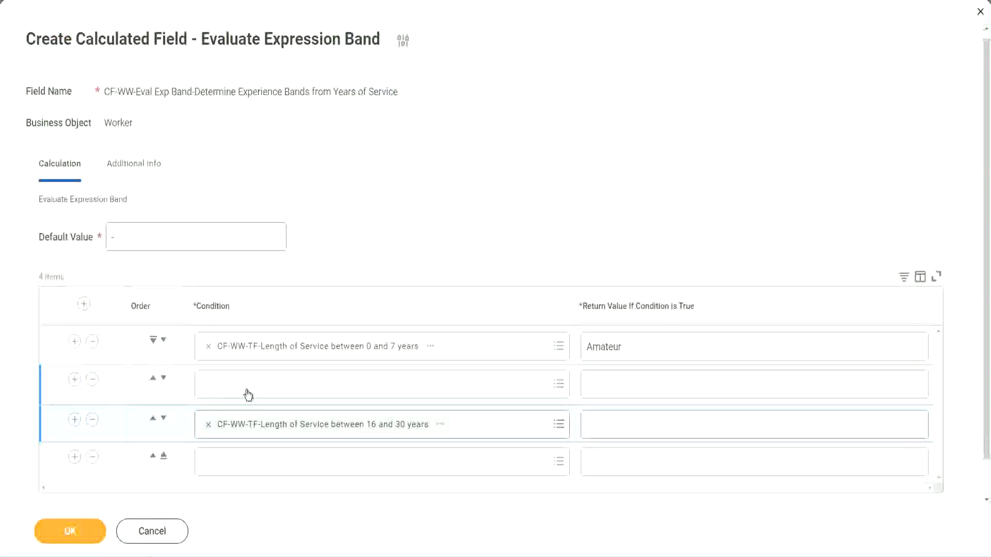
left_click(248, 395)
key("ctrl+v")
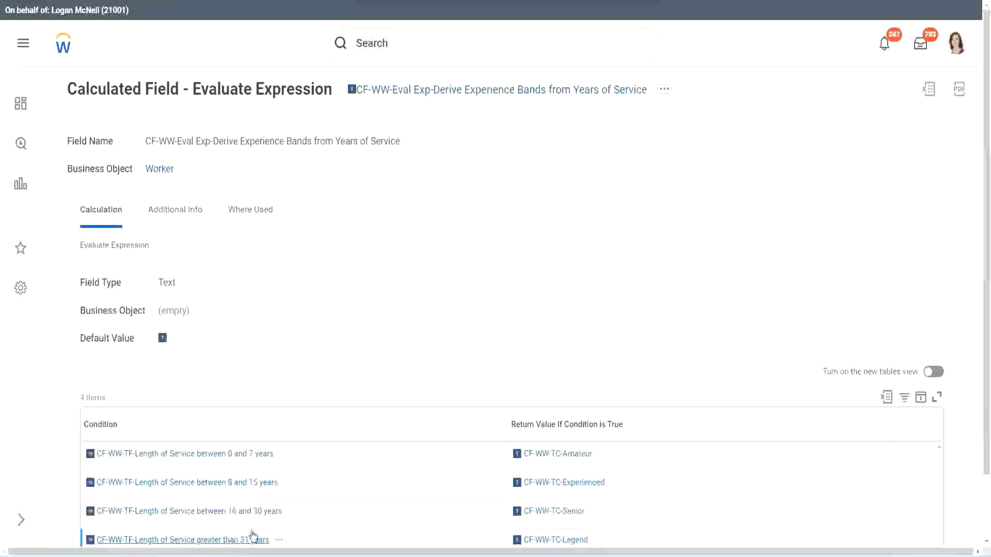
Set the fourth row's condition to CF-WW-TF-Length of Service greater than 31 years, copied from the existing field, with return value Legend
right_click(252, 537)
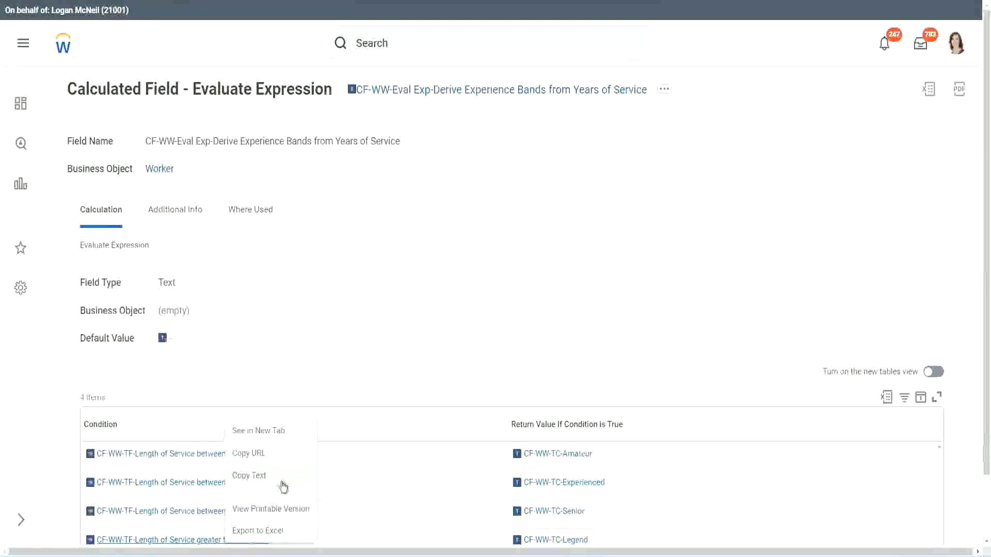
left_click(283, 485)
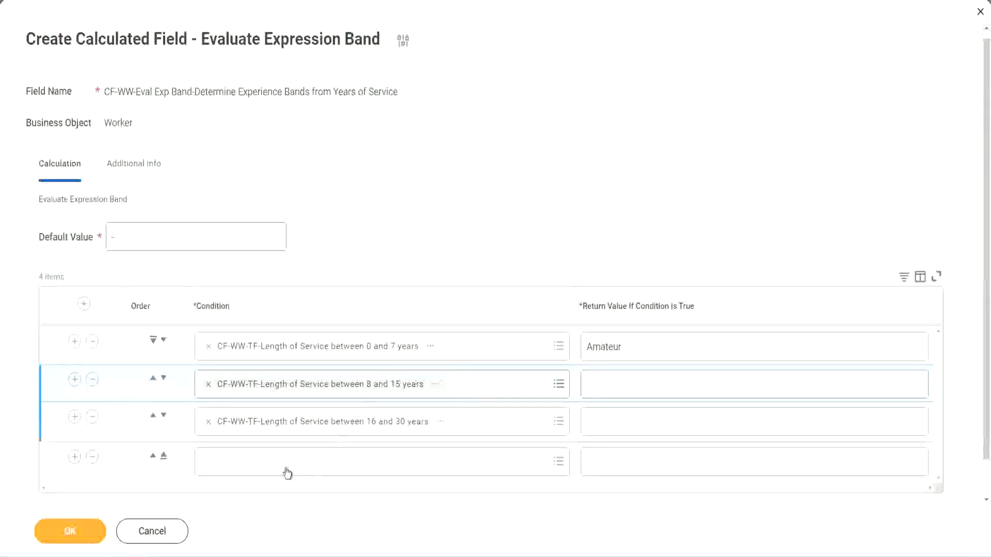
key("ctrl+v")
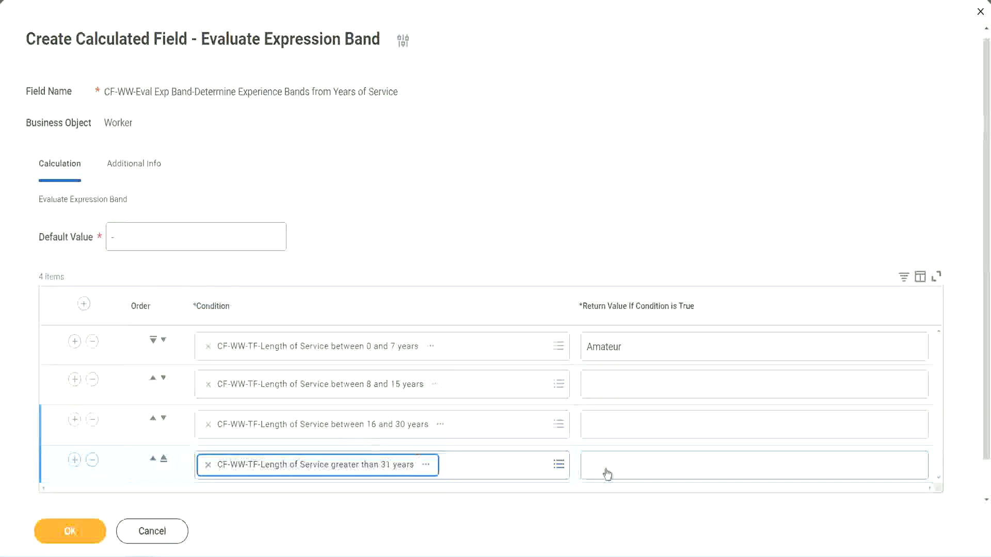
left_click(651, 464)
type("Le")
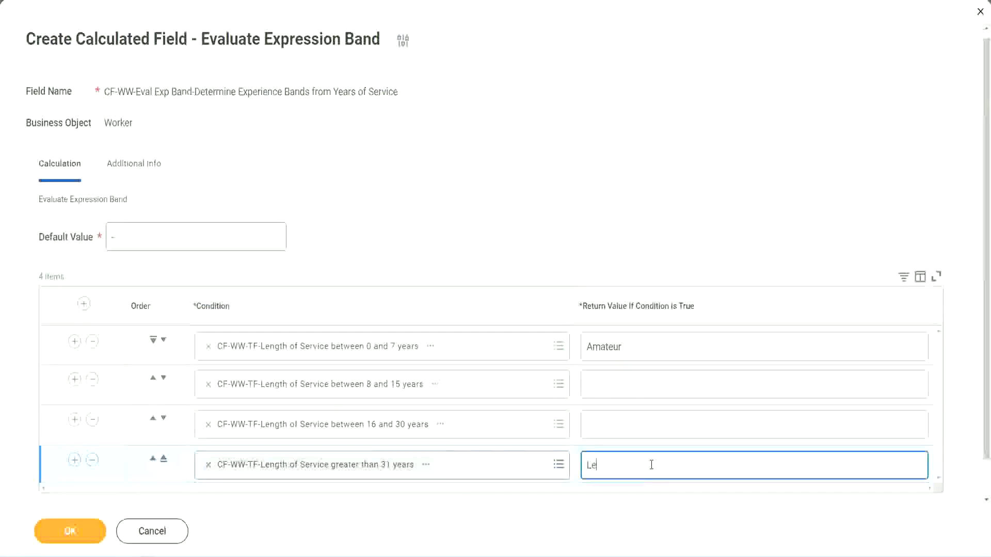
type("gend")
Set the return values to Senior for 16 to 30 years and Experienced for 8 to 15 years, and save the calculated field
left_click(609, 424)
type("S")
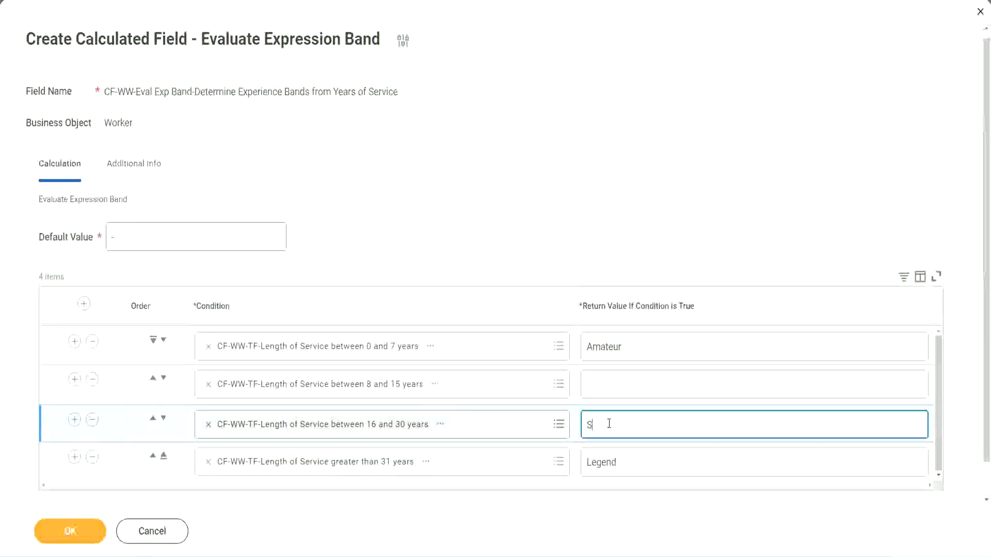
type("enior")
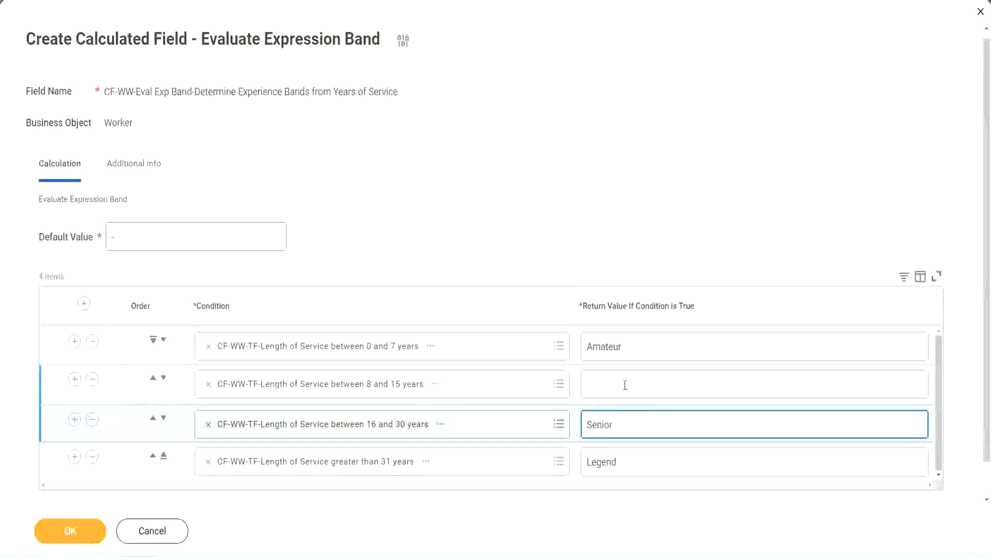
left_click(624, 385)
type("Ex")
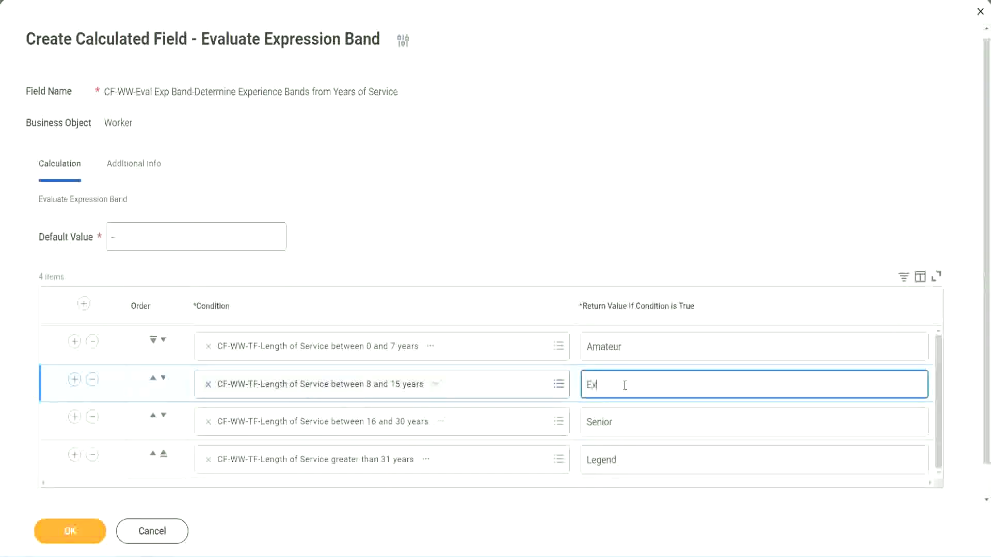
type("perienced")
left_click(70, 531)
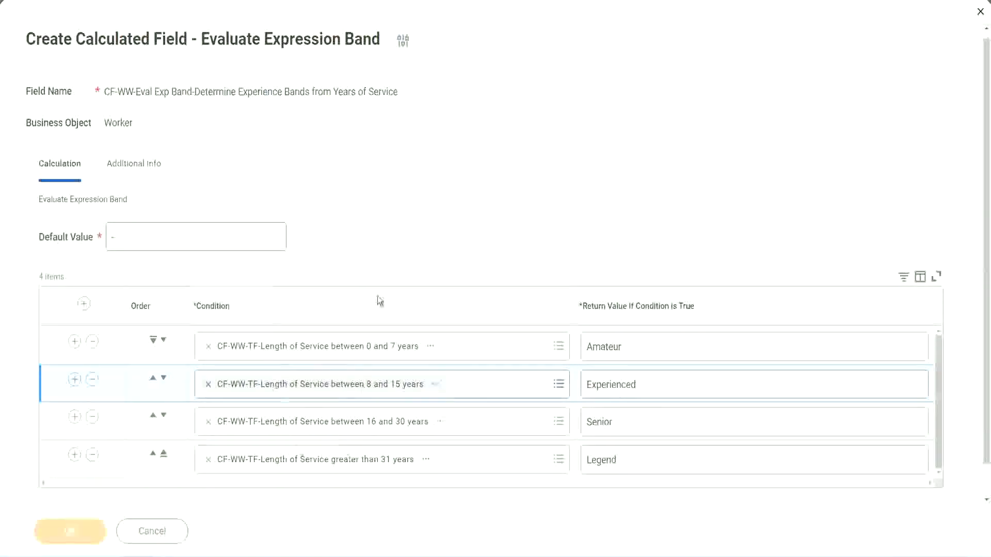
Review the return value paired with each length-of-service condition in the saved calculated field
scroll(339, 315, "down", 3)
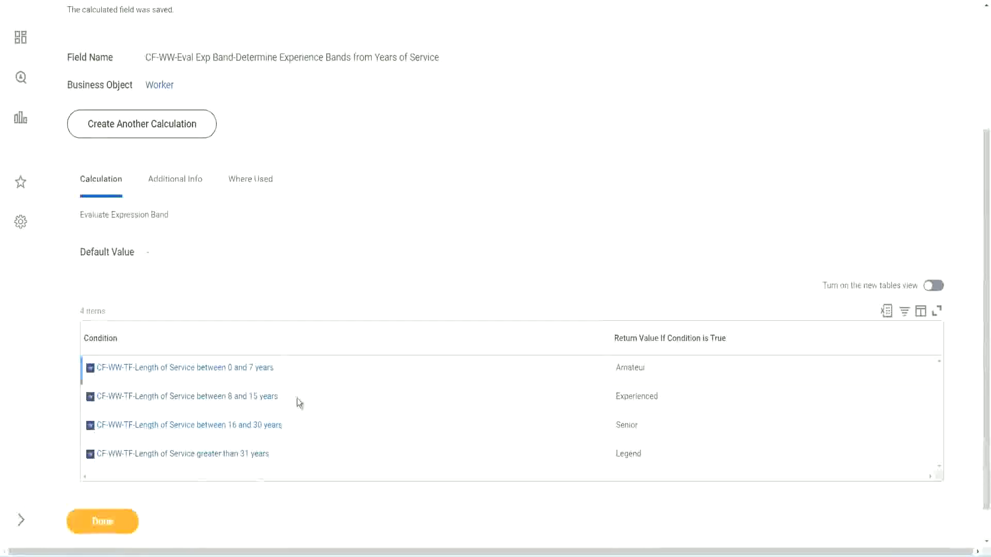
double_click(632, 366)
double_click(635, 396)
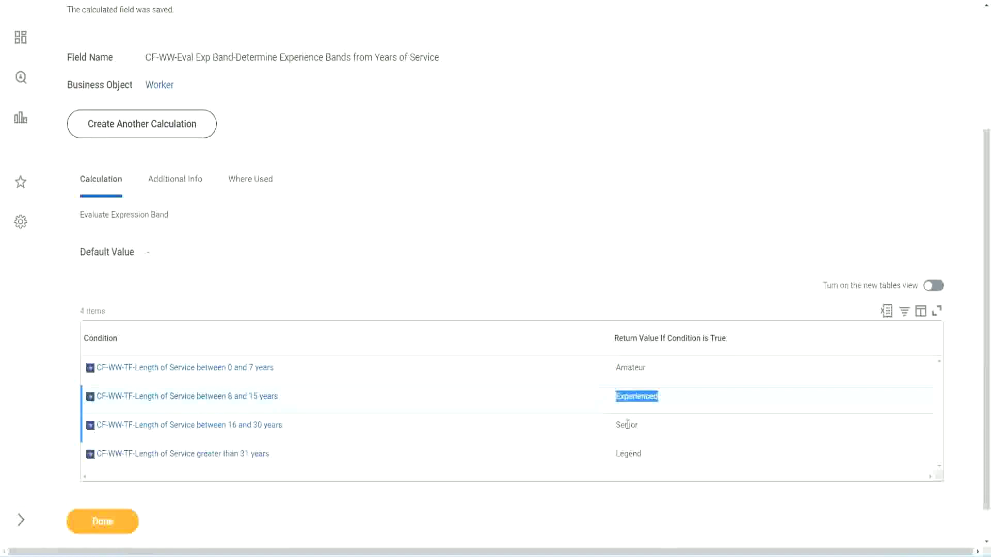
double_click(627, 424)
left_click(633, 453)
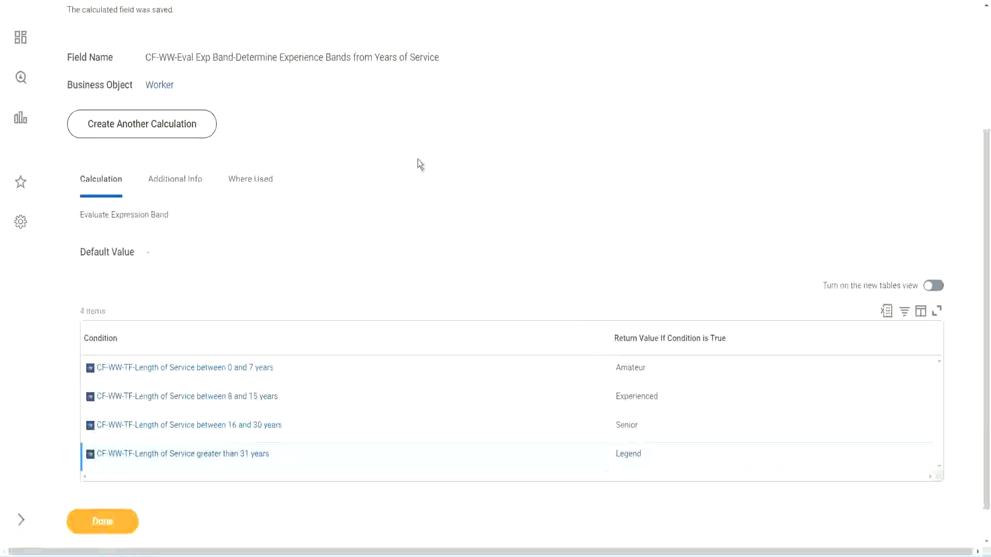
scroll(419, 163, "up", 3)
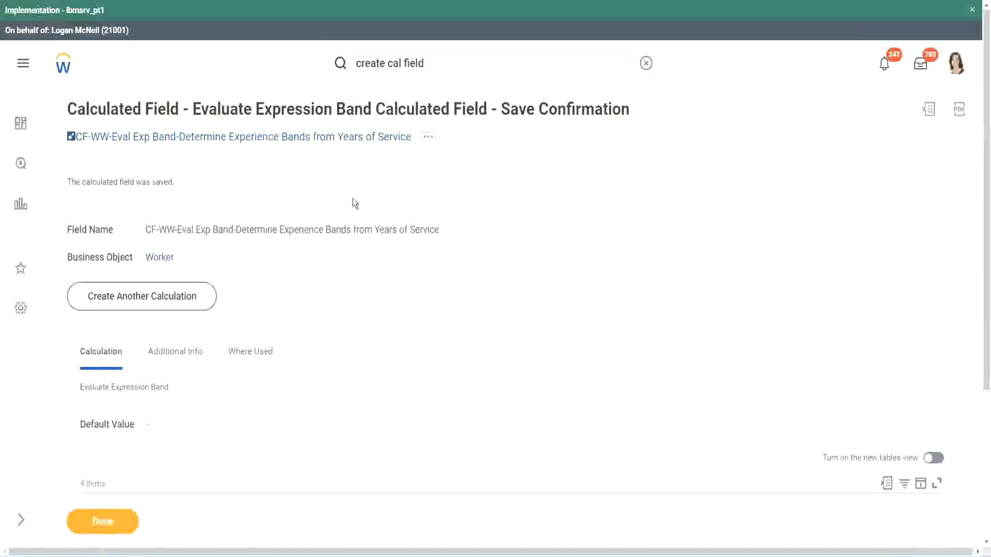
Copy the saved calculated field's name and re-examine its default value and condition table
right_click(325, 138)
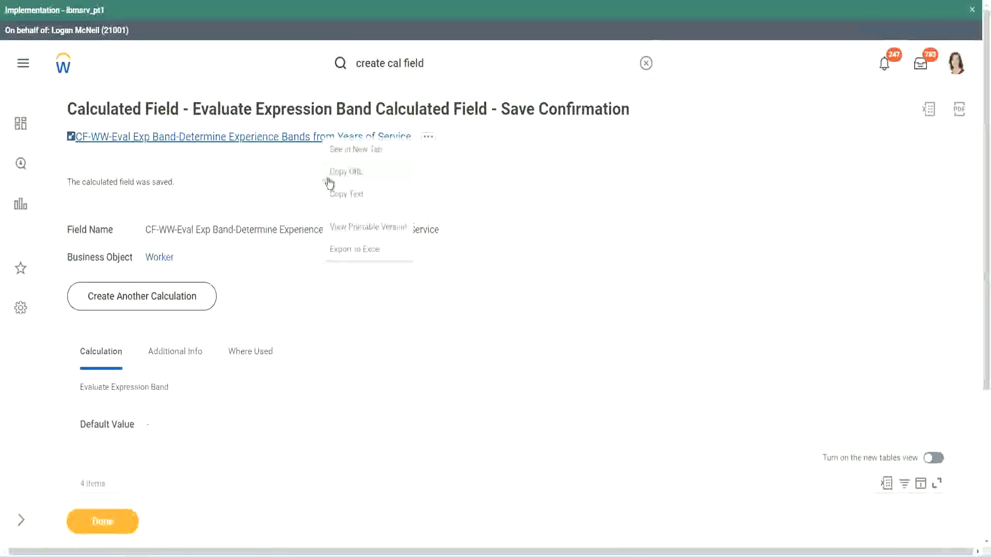
left_click(341, 196)
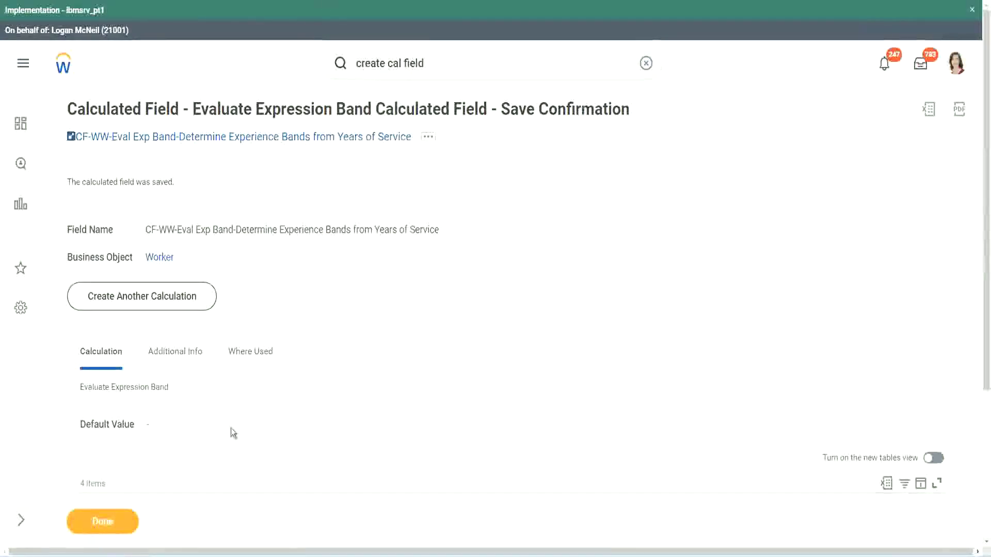
scroll(330, 404, "down", 3)
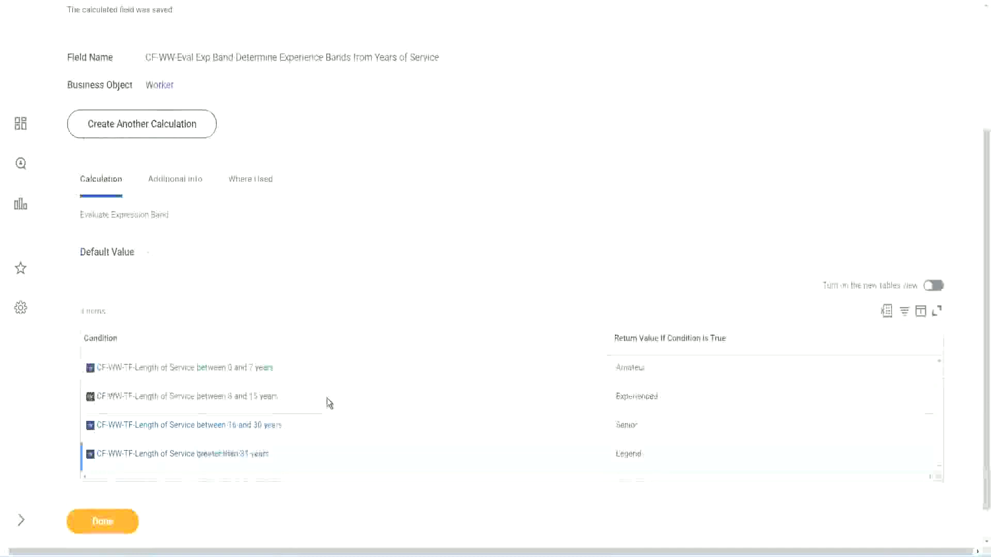
scroll(327, 398, "down", 1)
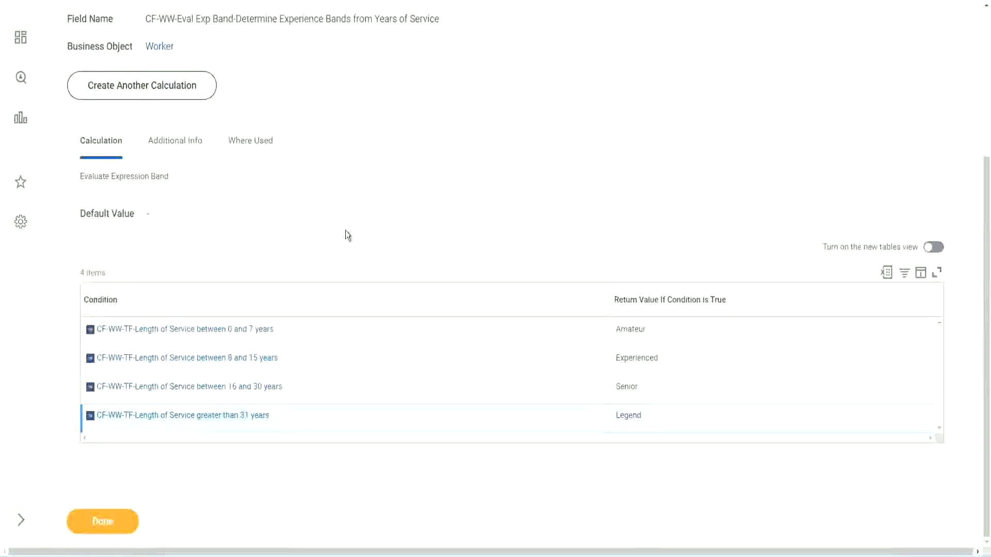
scroll(346, 235, "up", 2)
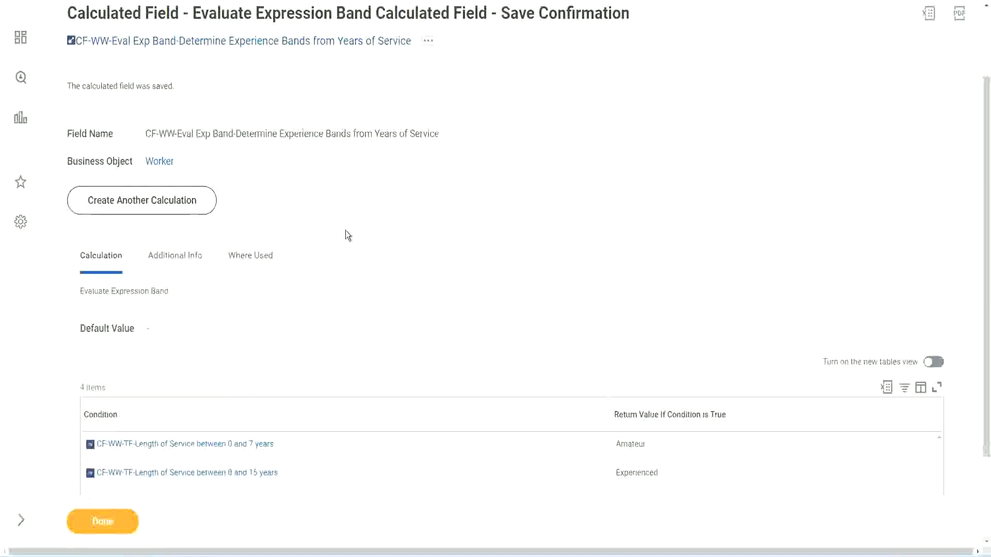
scroll(345, 230, "down", 2)
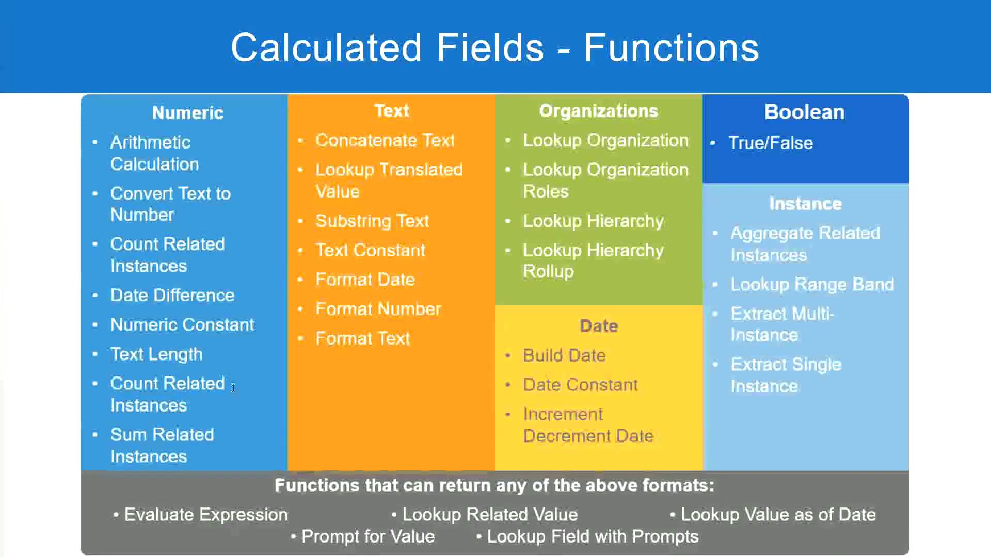
key("alt+Tab")
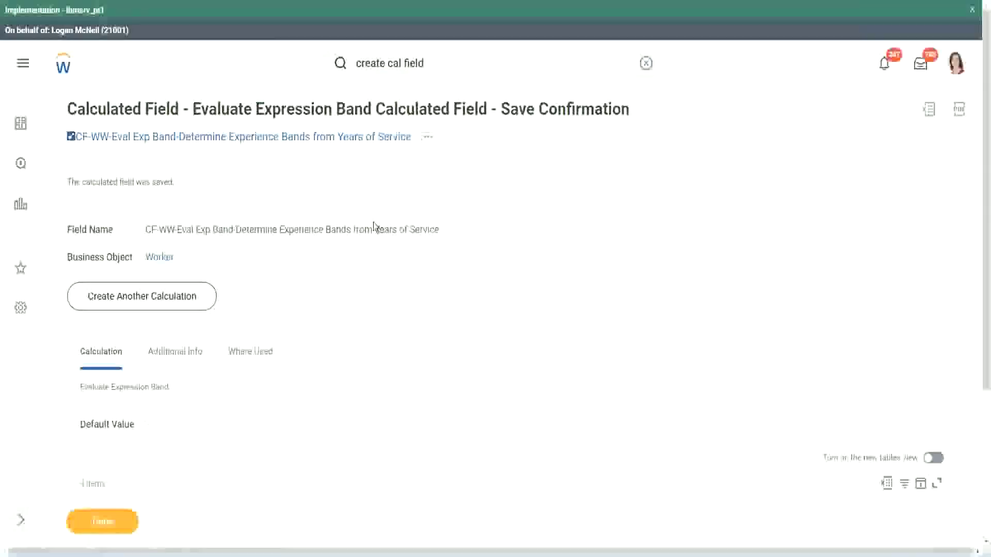
scroll(376, 228, "down", 4)
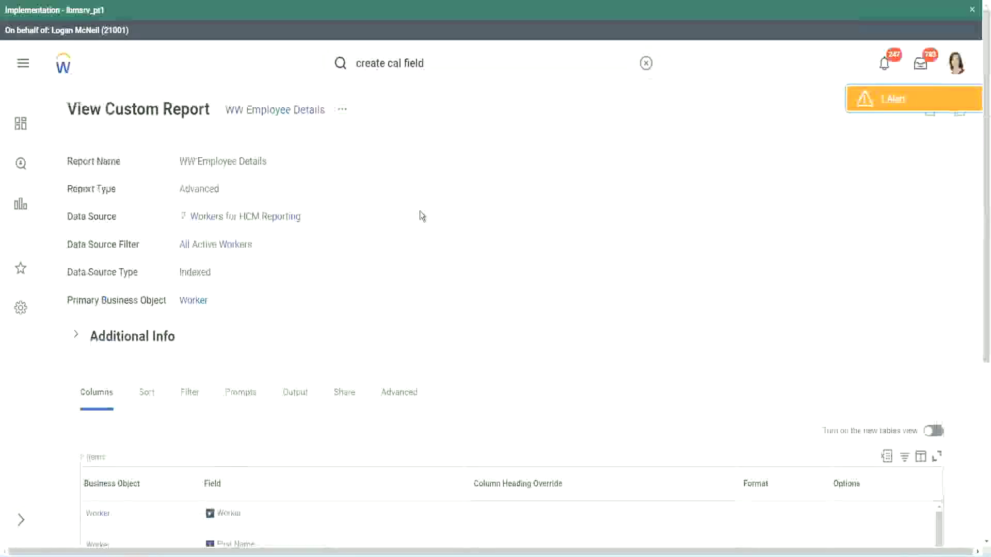
Open the WW Employee Details custom report for editing
left_click(342, 109)
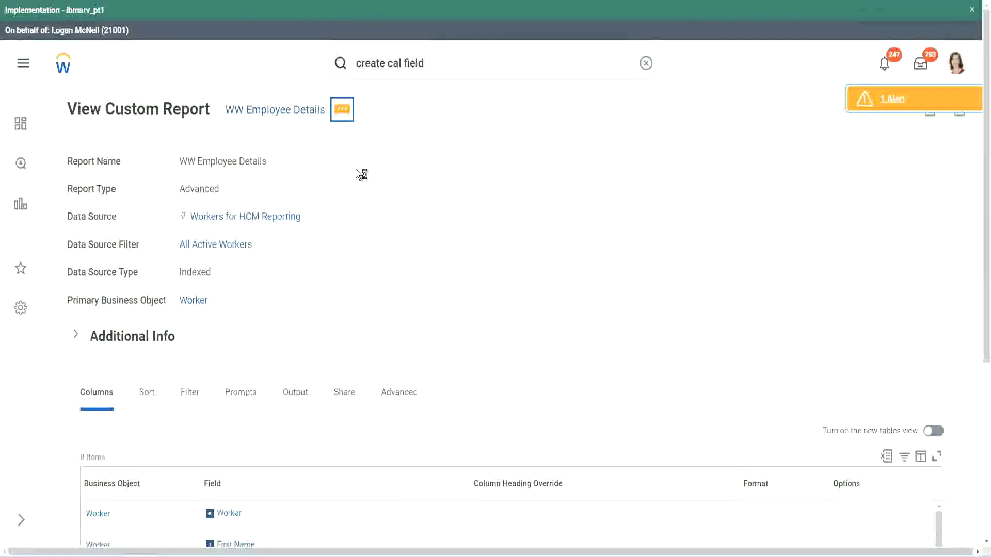
mouse_move(398, 170)
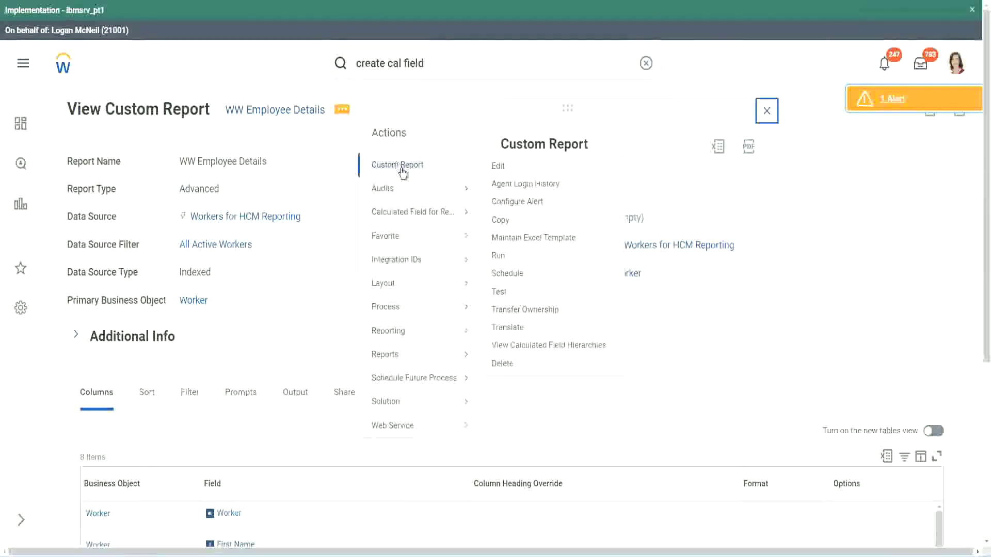
left_click(499, 166)
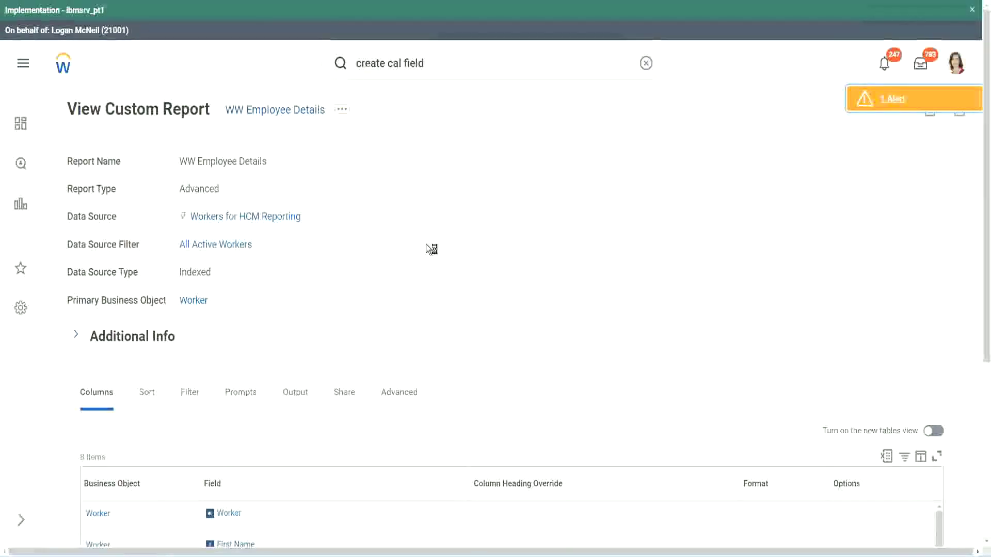
scroll(426, 243, "down", 1)
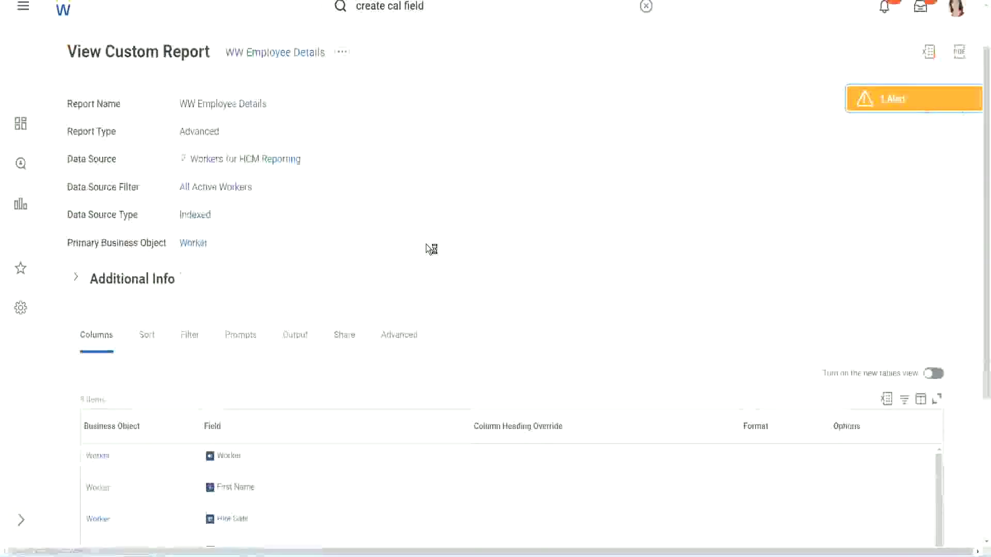
scroll(425, 243, "down", 4)
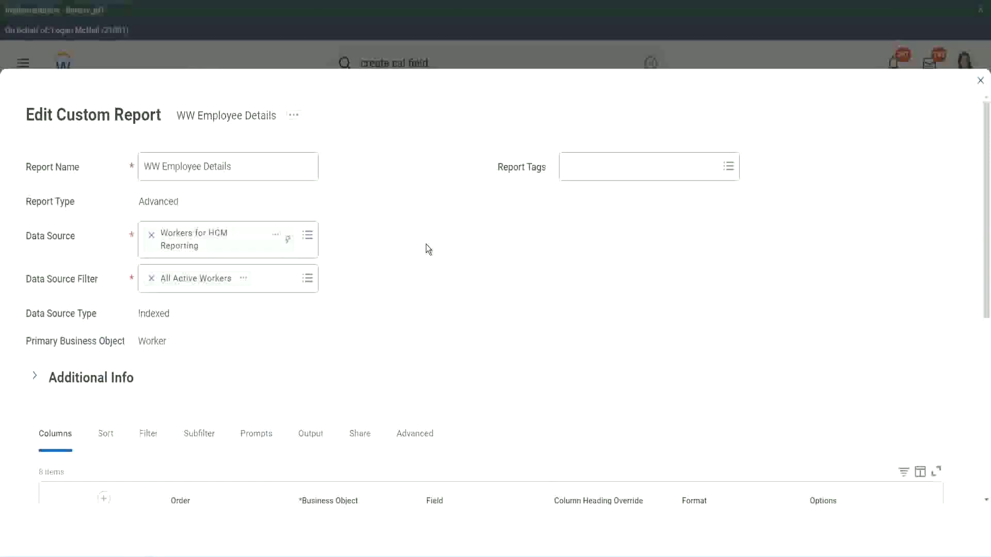
Add a Worker column row below Experience Bands and paste the CF-WW-Eval Exp-Derive Experience Bands from Years of Service name into its field search
scroll(426, 243, "down", 9)
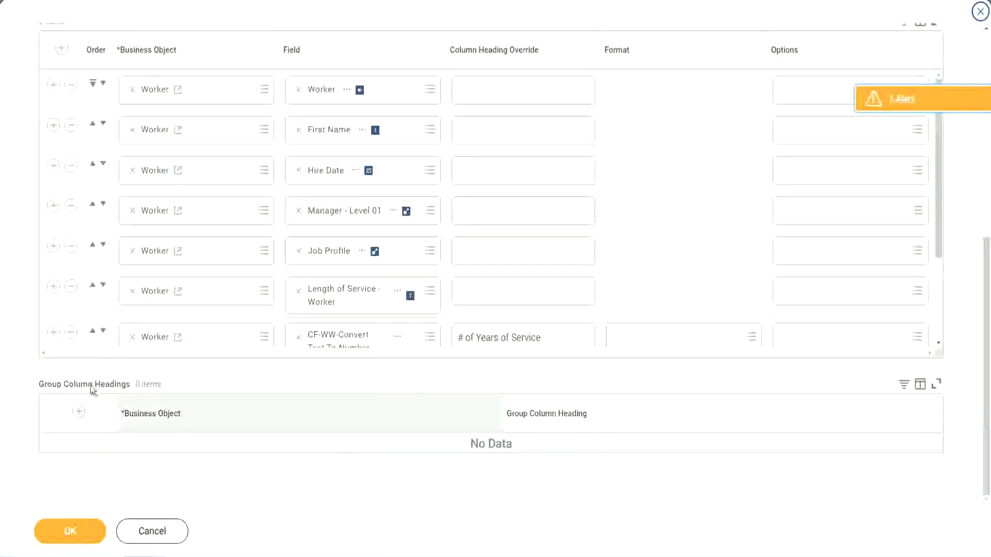
scroll(208, 252, "down", 3)
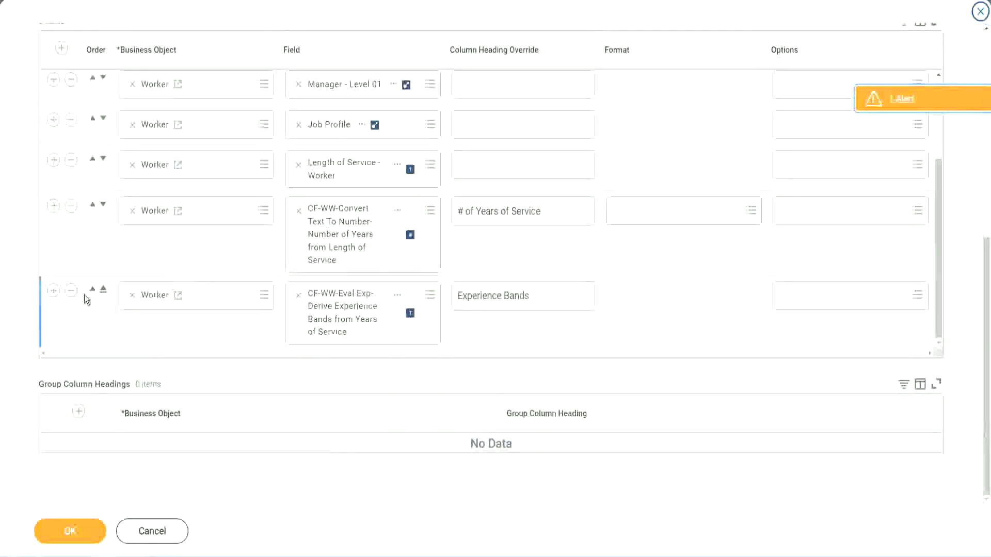
left_click(55, 290)
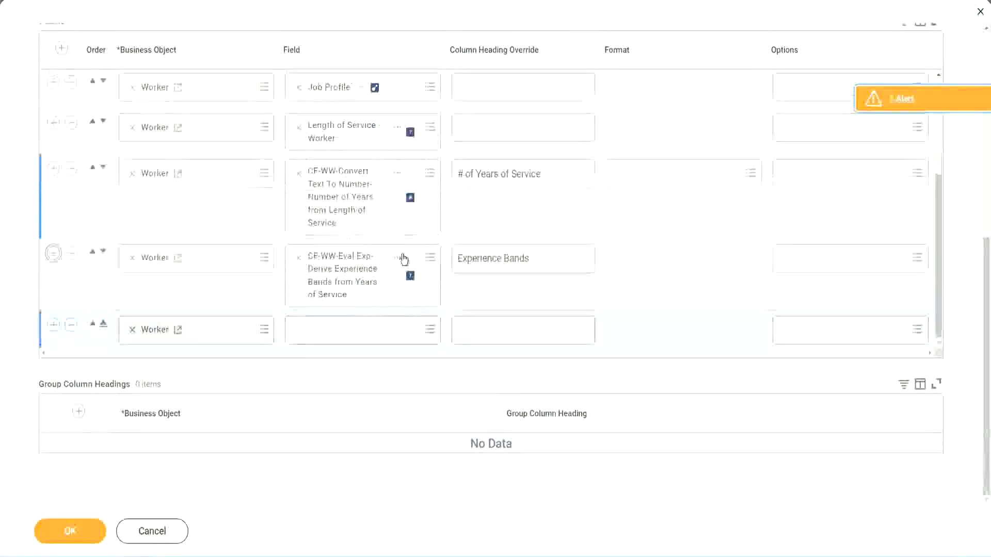
right_click(345, 279)
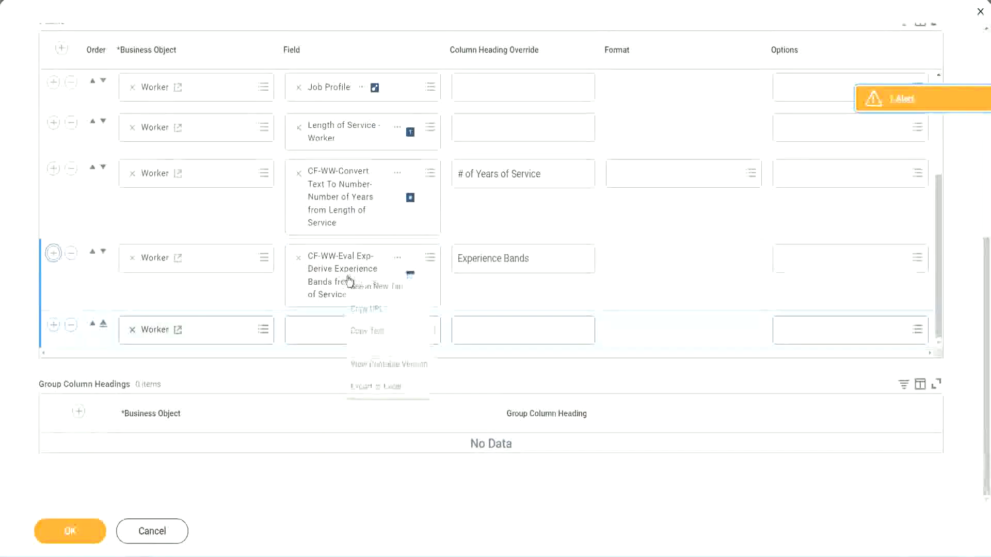
left_click(371, 332)
left_click(311, 335)
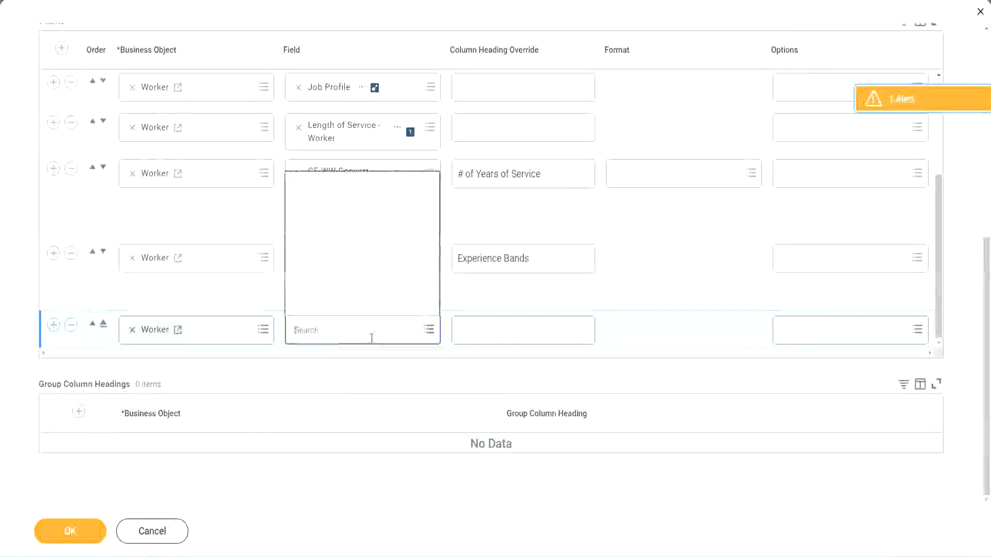
key("ctrl+v")
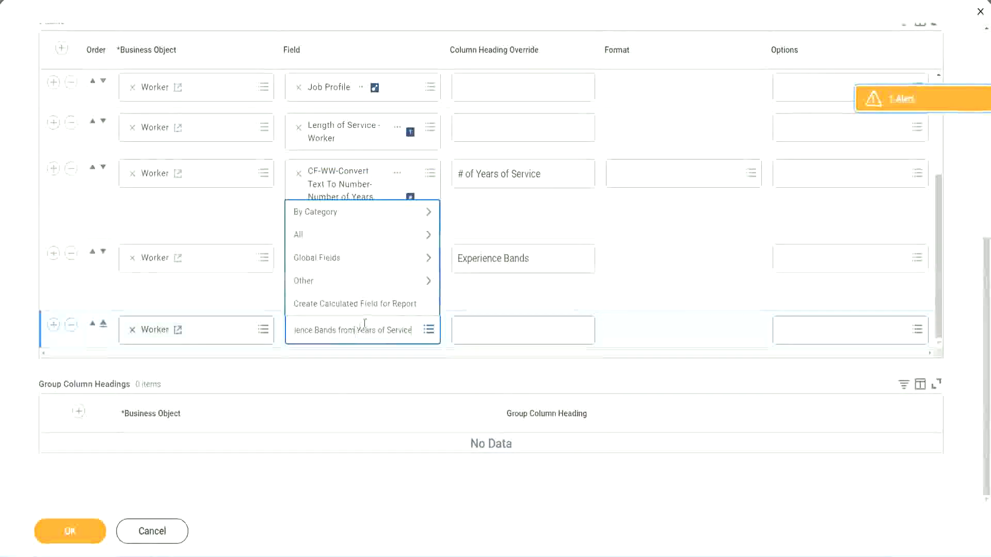
Shorten the field search to CF-WW-Eval Exp Band and choose CF-WW-Eval Exp Band-Determine Experience Bands from Years of Service
key("ctrl+a")
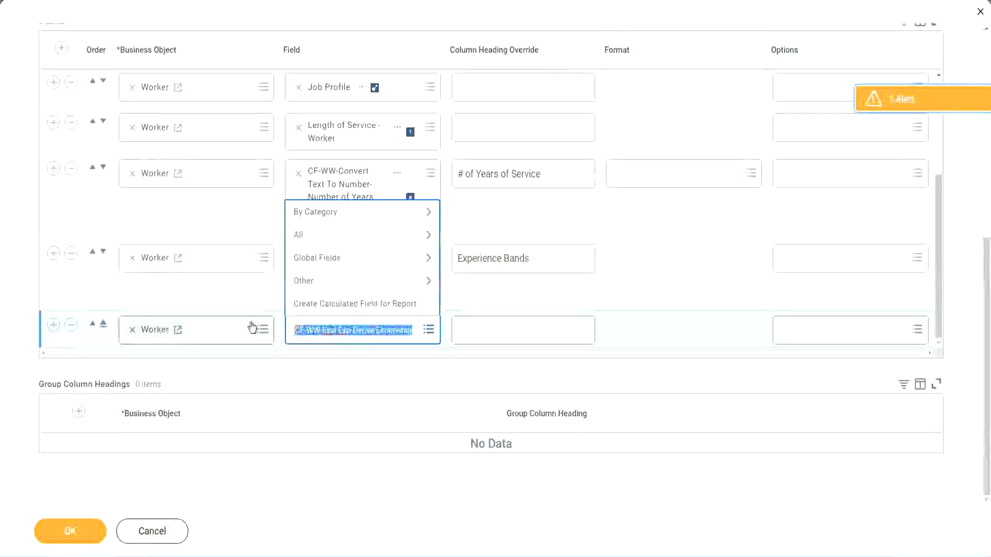
left_click(370, 338)
type("Band")
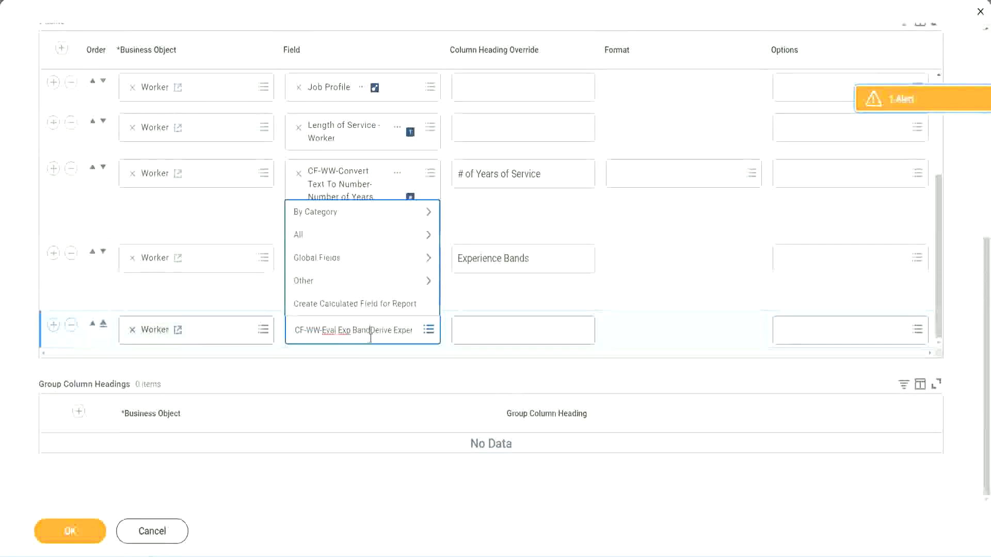
key("Delete")
key("Delete")
key("Delete")
key("Delete")
key("Delete")
key("Delete")
key("Delete")
key("Delete")
key("Delete")
key("Delete")
key("Delete")
key("Delete")
key("Delete")
key("Delete")
key("Delete")
key("Delete")
key("Delete")
key("Delete")
key("Delete")
key("Delete")
key("Return")
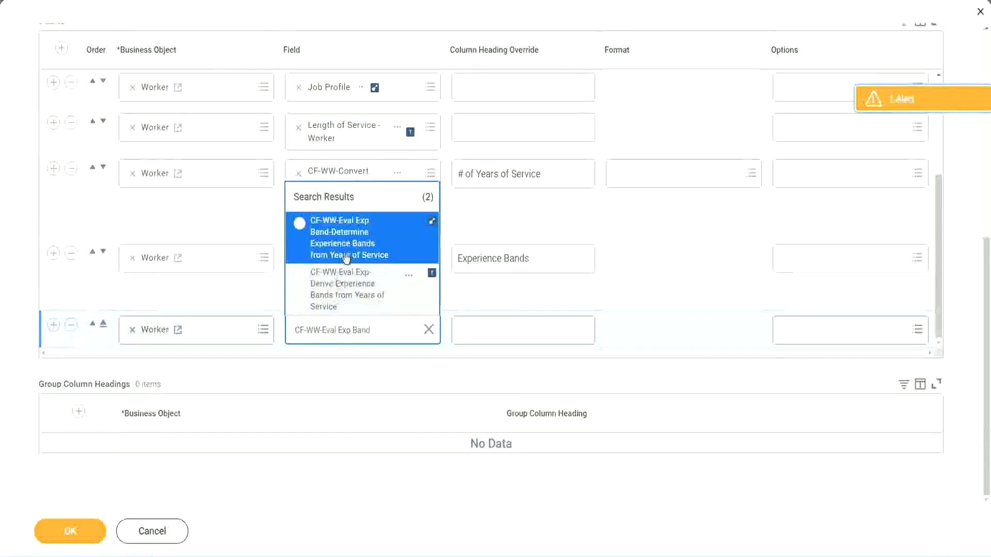
left_click(363, 245)
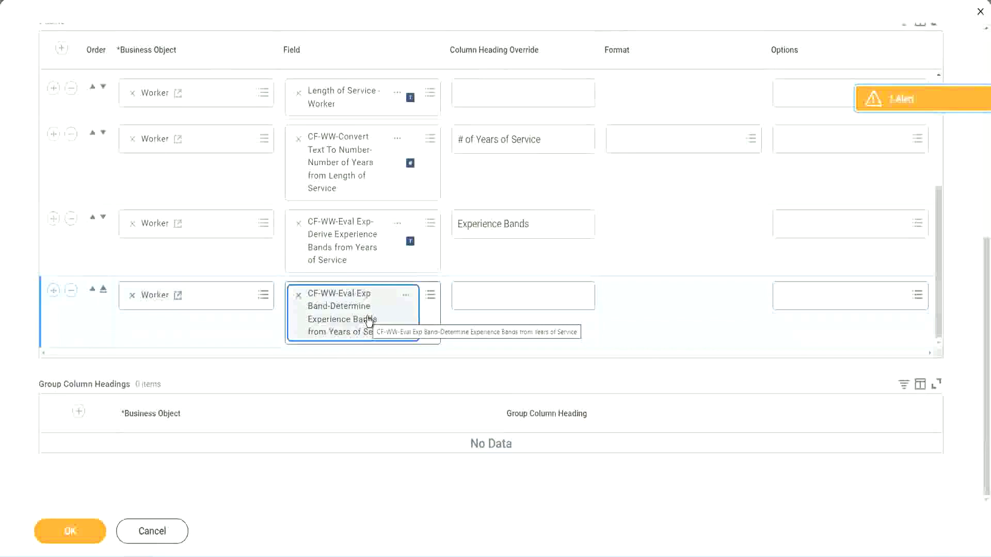
Set the new column's heading override to Experience Bands (Eval Exp Bands), reusing the existing heading text, and save the report
left_click(545, 224)
key("ctrl+c")
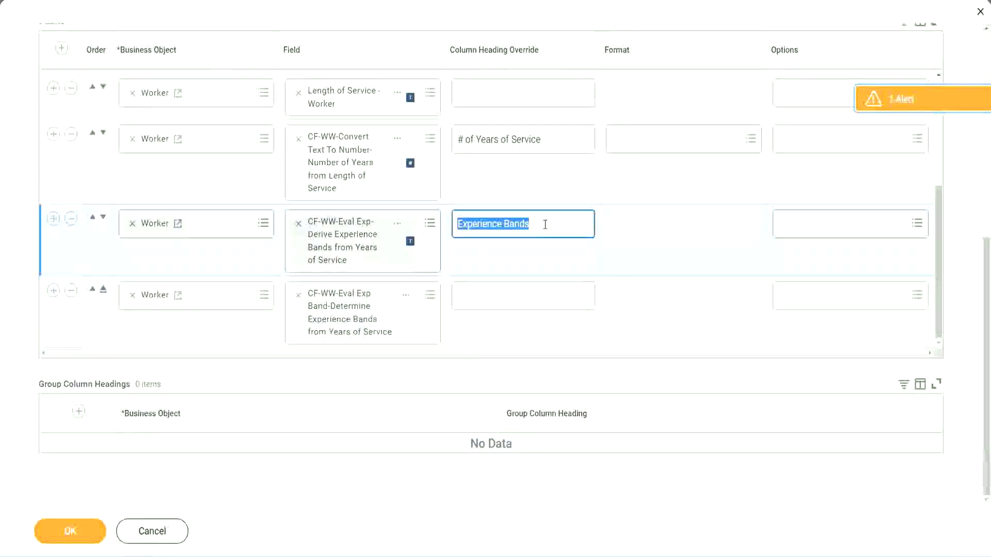
left_click(481, 295)
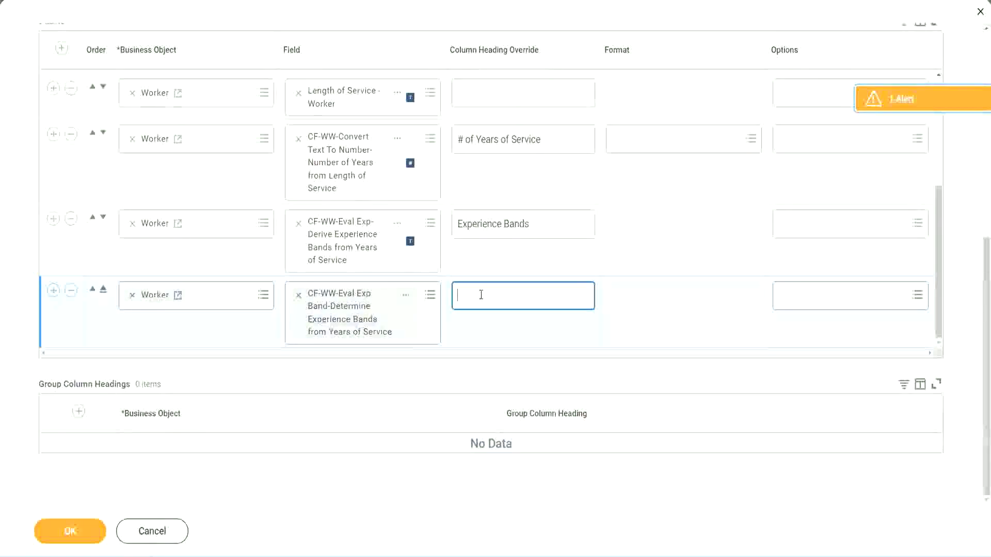
key("ctrl+v")
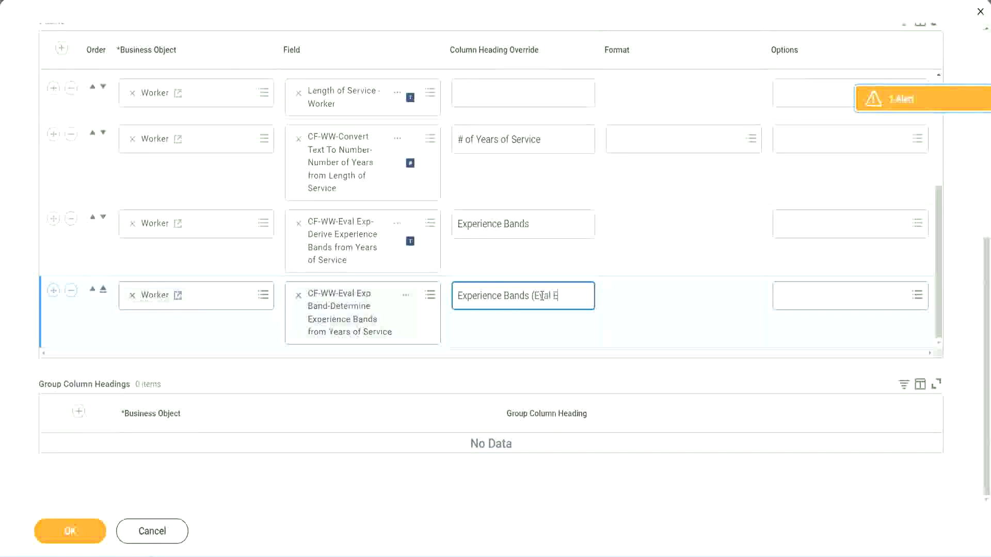
type("Eval Exp Bands)")
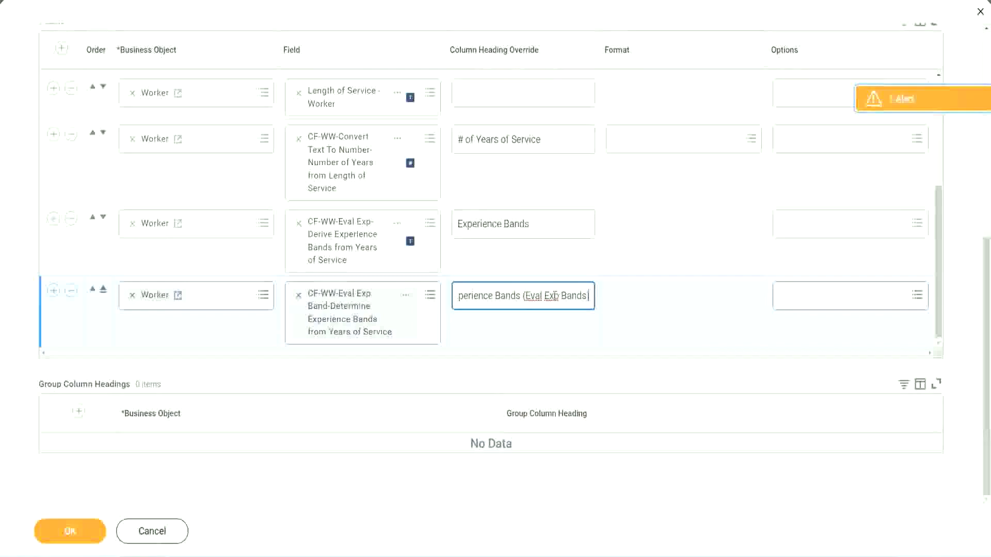
key("ctrl+Left")
key("ctrl+shift+Left")
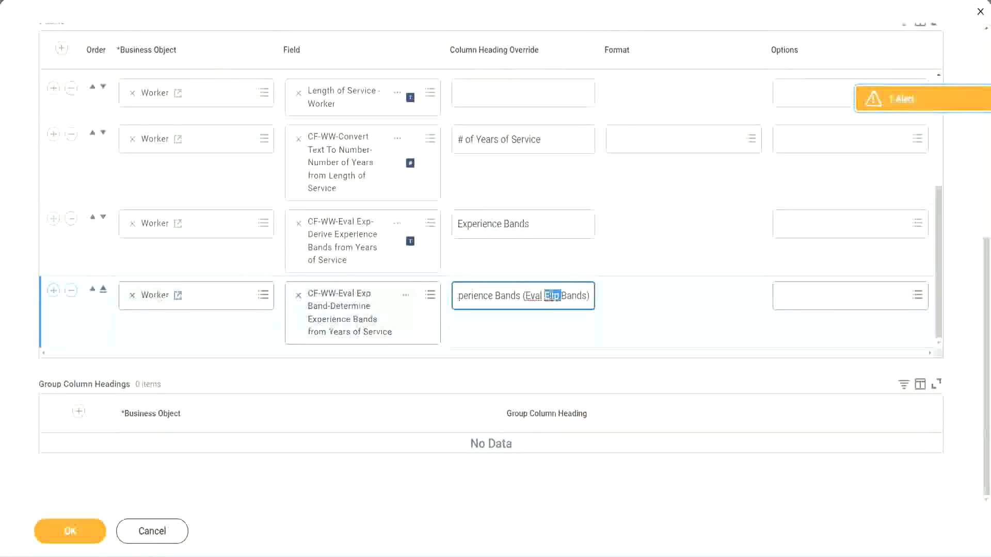
left_click(571, 292)
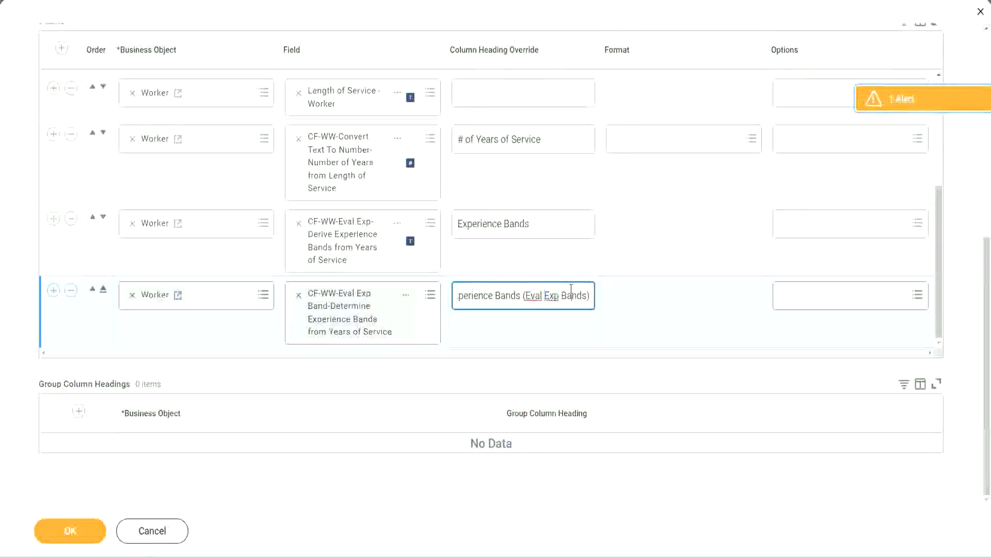
left_click(76, 534)
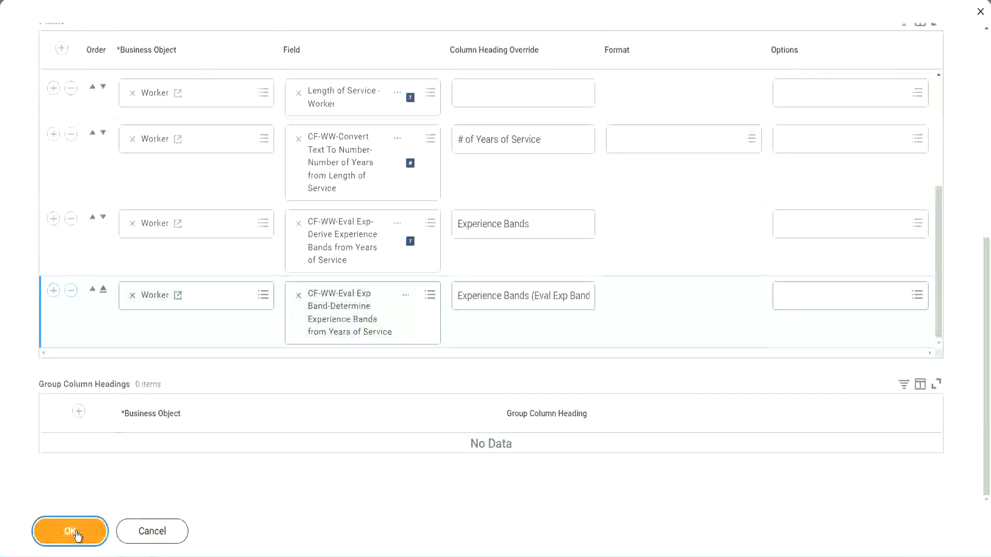